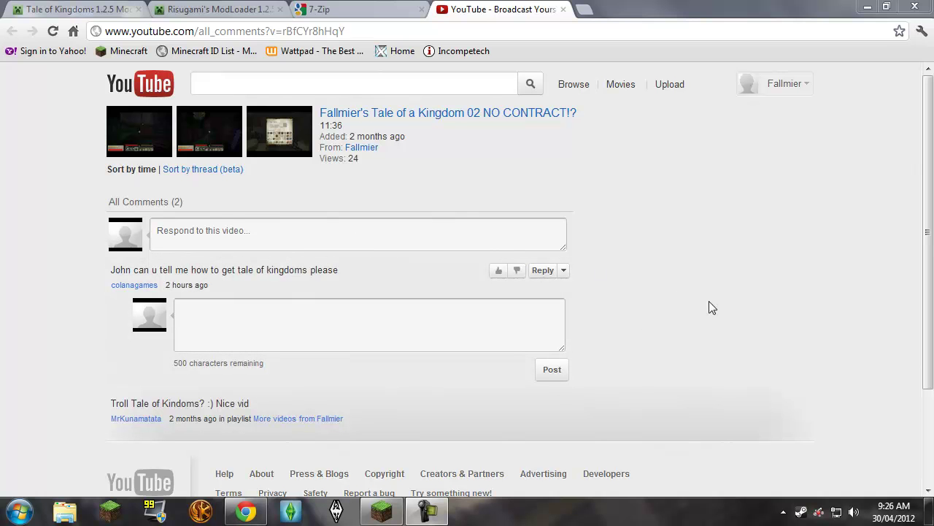
# - Highlight the YouTube comment asking for Tale of Kingdoms, then clear the highlight
pyautogui.scroll(-1, 879, 206)
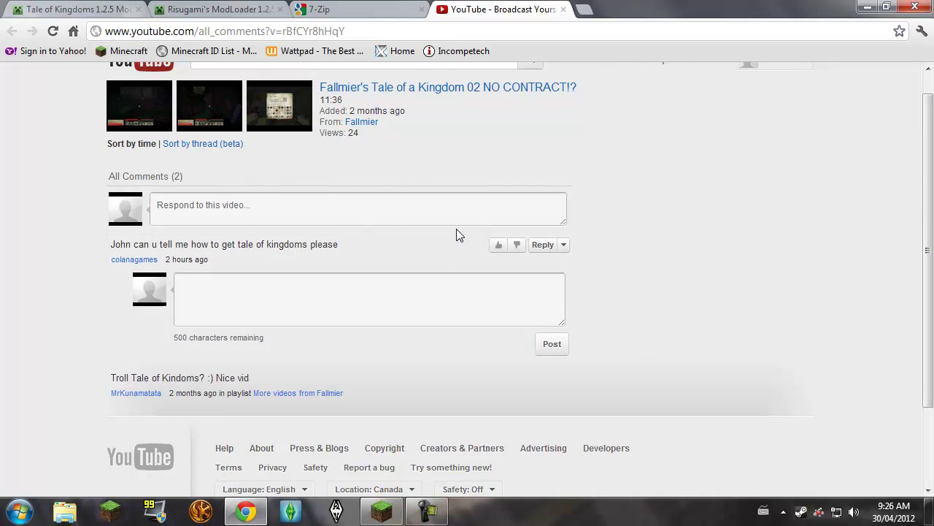
pyautogui.scroll(1, 456, 229)
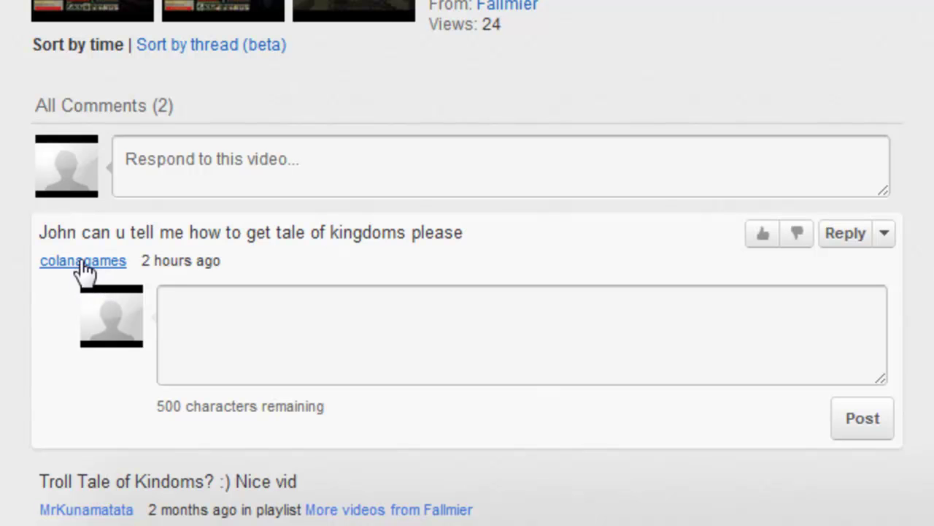
pyautogui.moveTo(36, 234); pyautogui.dragTo(518, 247)
pyautogui.click(853, 159)
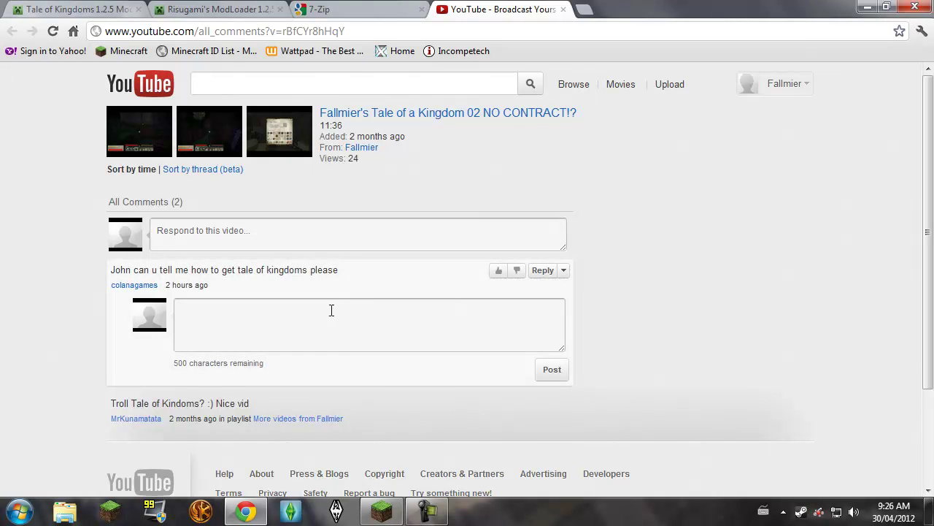
pyautogui.doubleClick(351, 270)
pyautogui.click(343, 277)
pyautogui.doubleClick(332, 271)
pyautogui.doubleClick(275, 270)
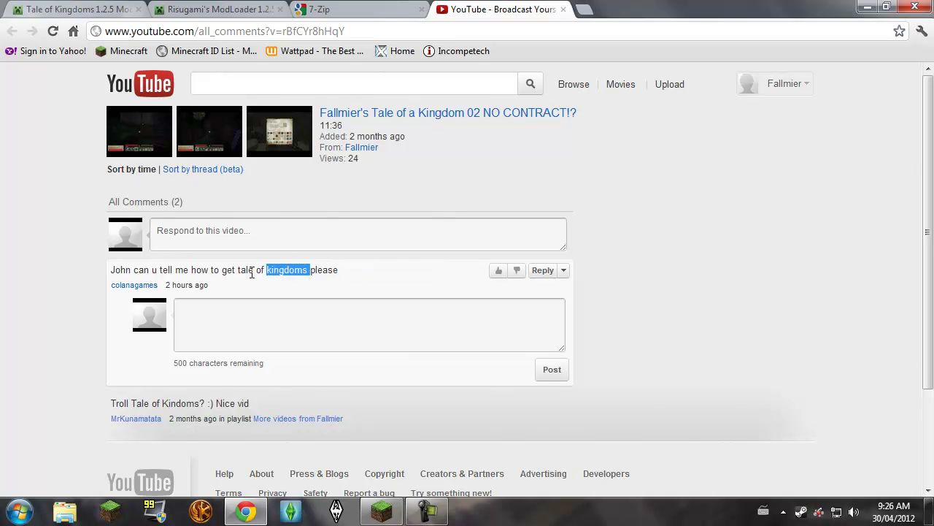
pyautogui.doubleClick(248, 270)
pyautogui.click(263, 274)
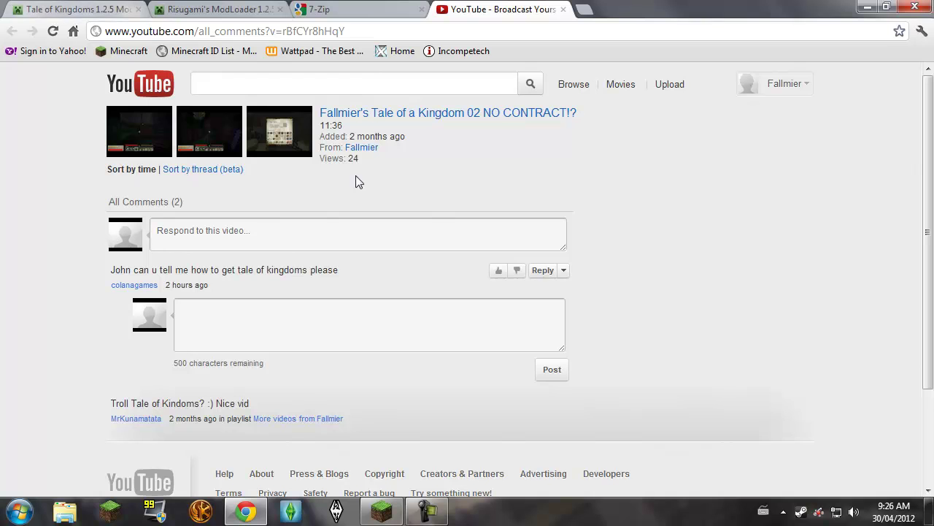
# - Type 'how to install min' into the YouTube search box, then erase it
pyautogui.click(252, 80)
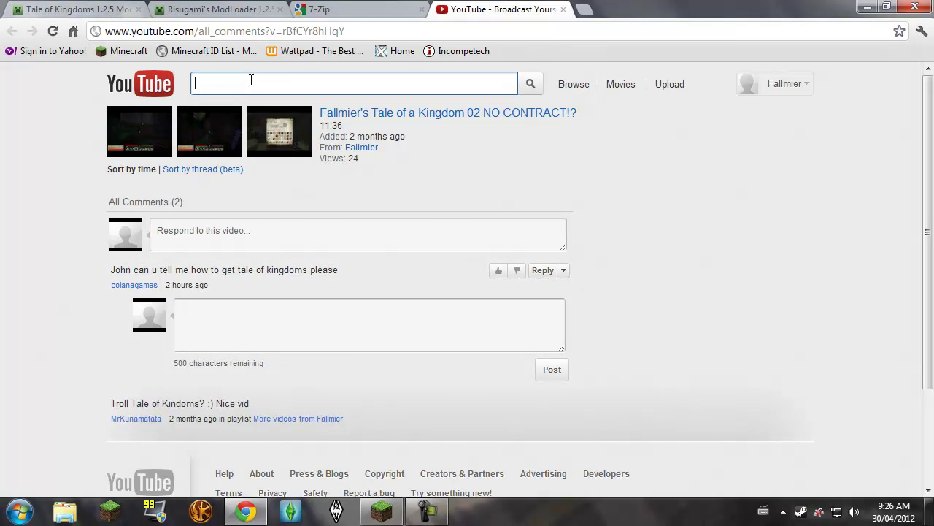
pyautogui.write('how to ')
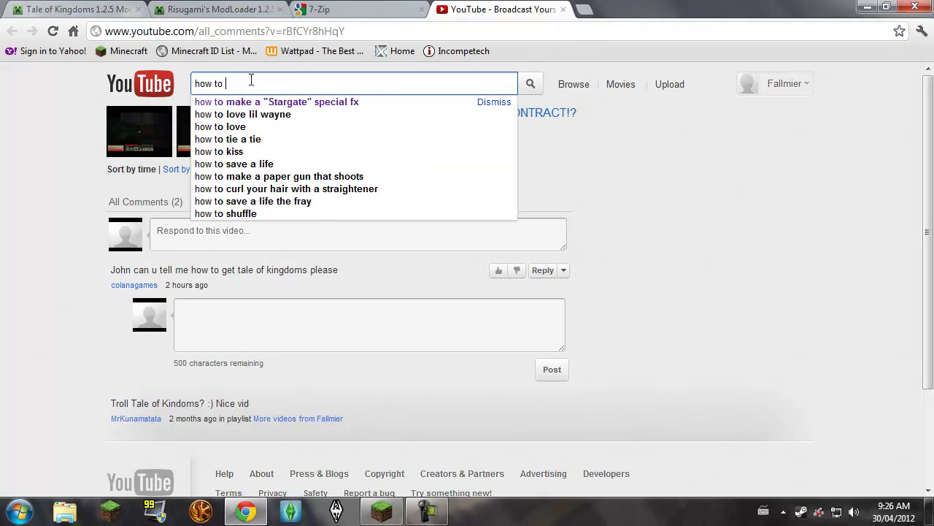
pyautogui.write('install min')
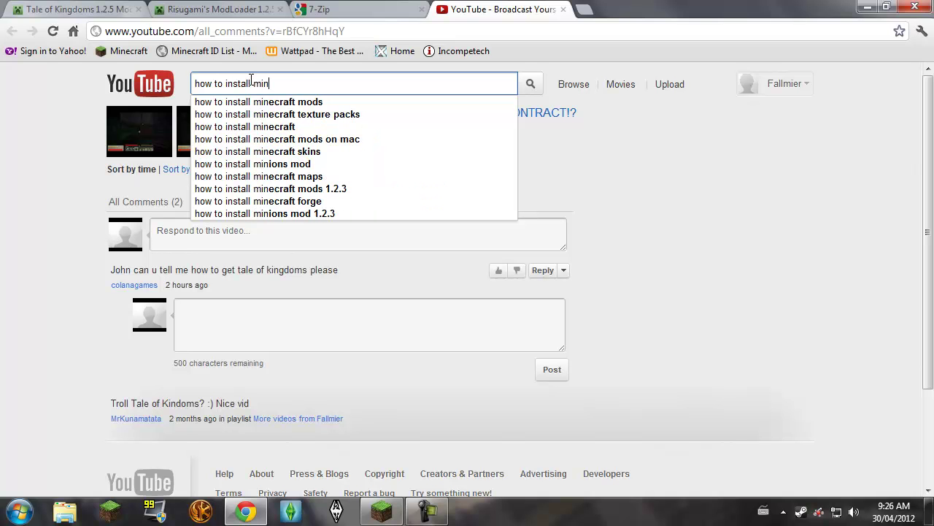
pyautogui.hotkey('ctrl', 'a')
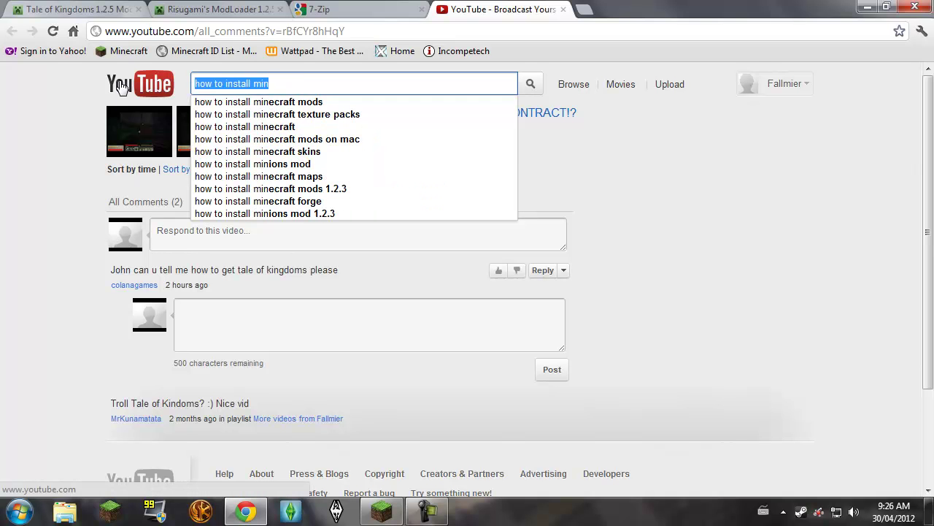
pyautogui.press('BackSpace')
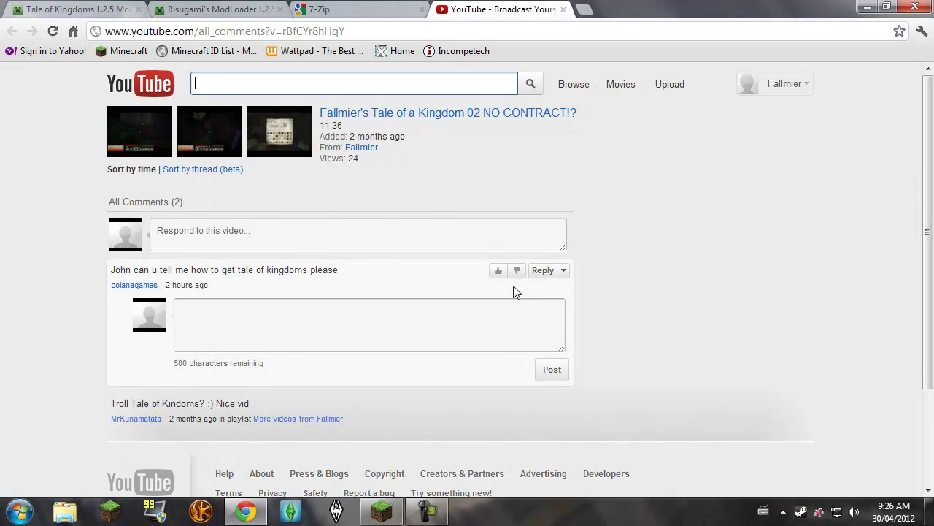
# - Start Minecraft from the Minecraft Launcher with login, then quit the game
pyautogui.click(375, 514)
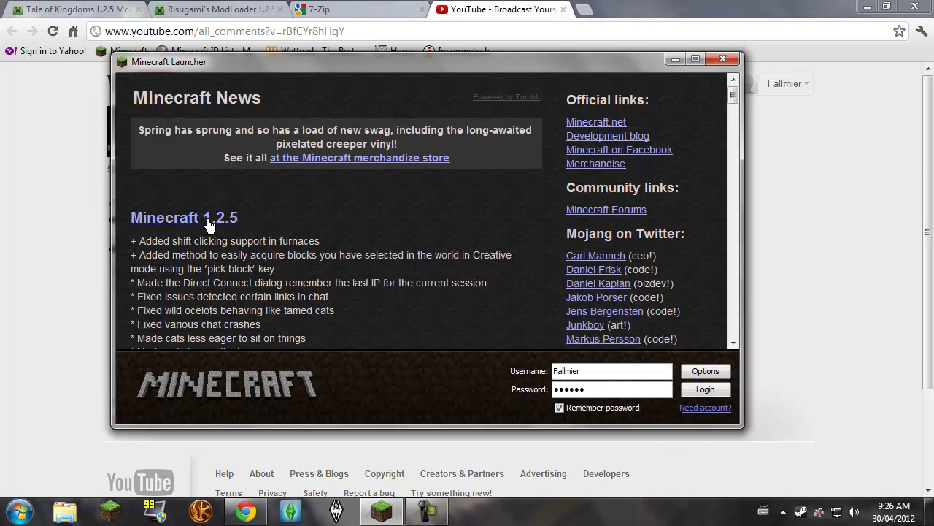
pyautogui.click(710, 392)
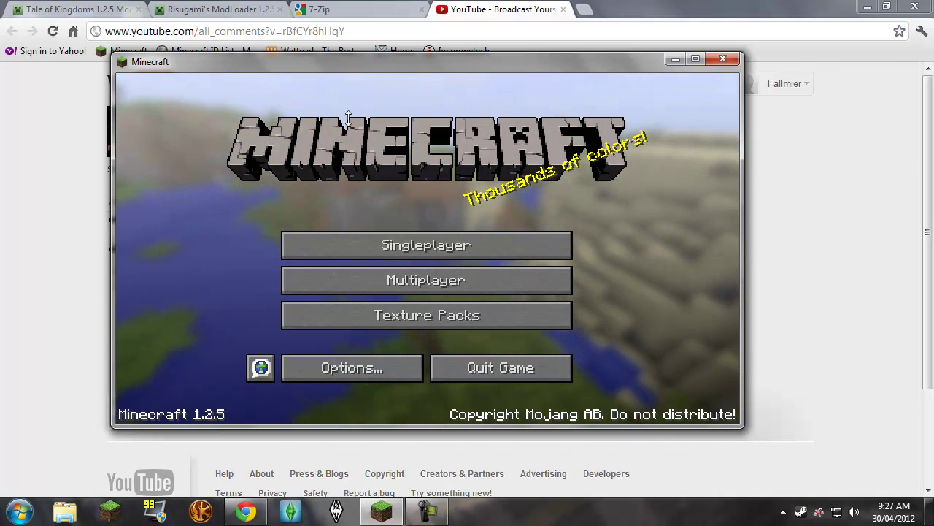
pyautogui.click(487, 373)
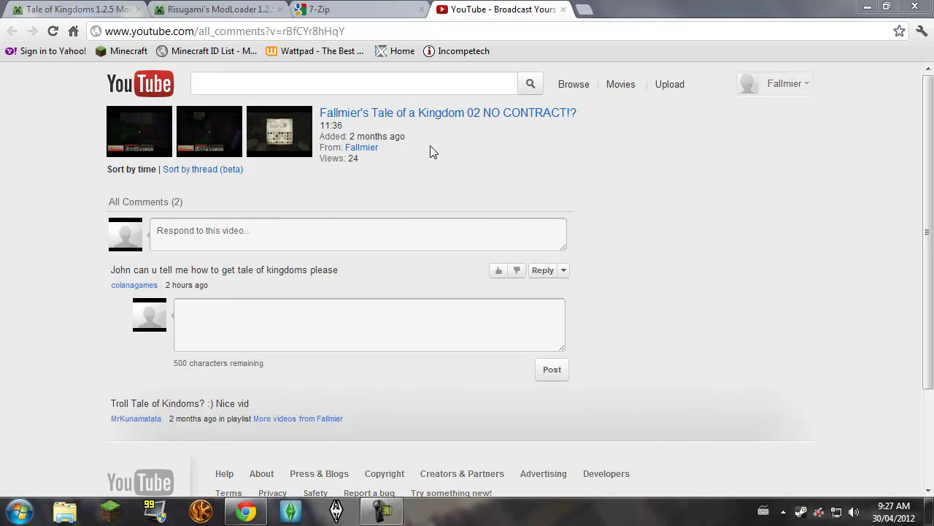
# - Google 'winrar' from the 7-Zip tab, reach rarlab.com, then close that tab
pyautogui.click(360, 7)
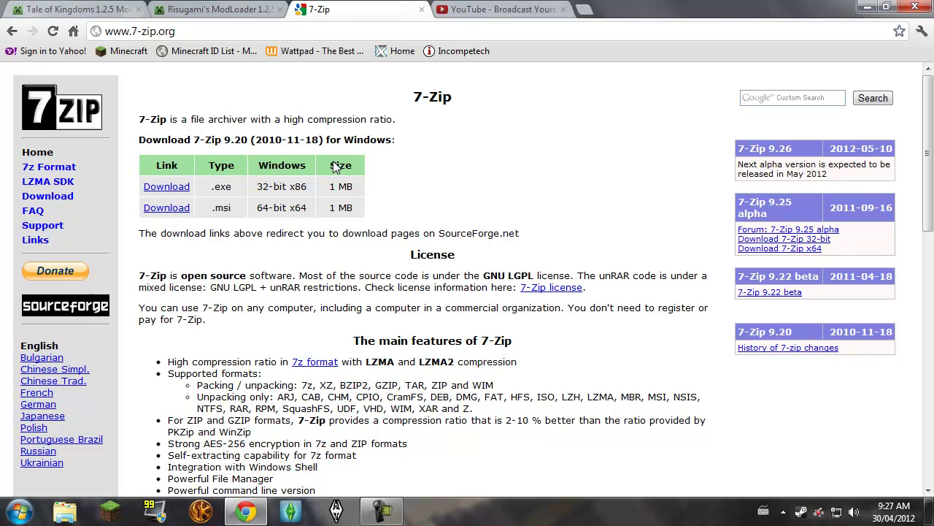
pyautogui.click(370, 33)
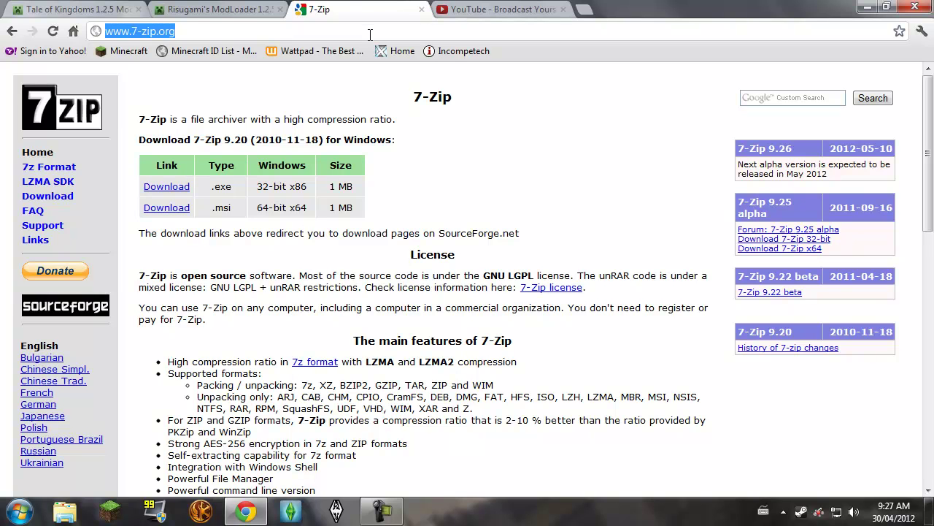
pyautogui.write('win')
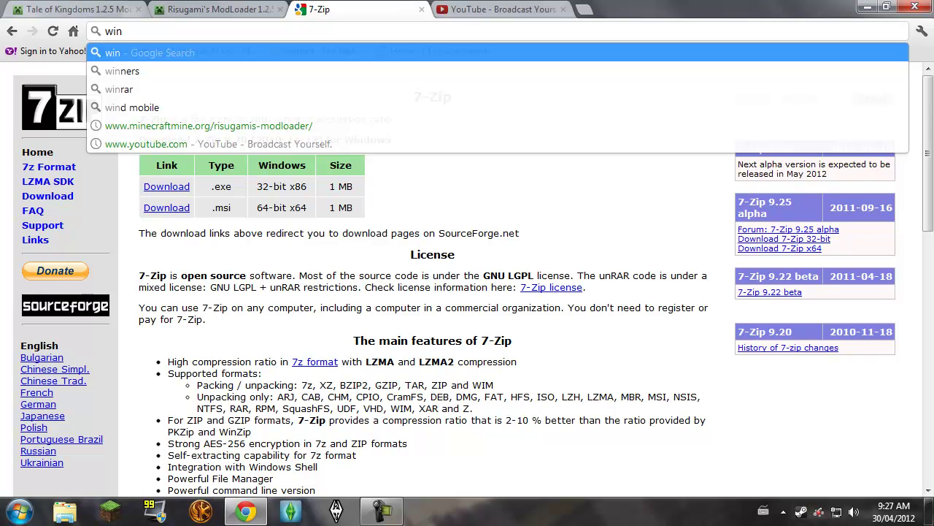
pyautogui.write('rar')
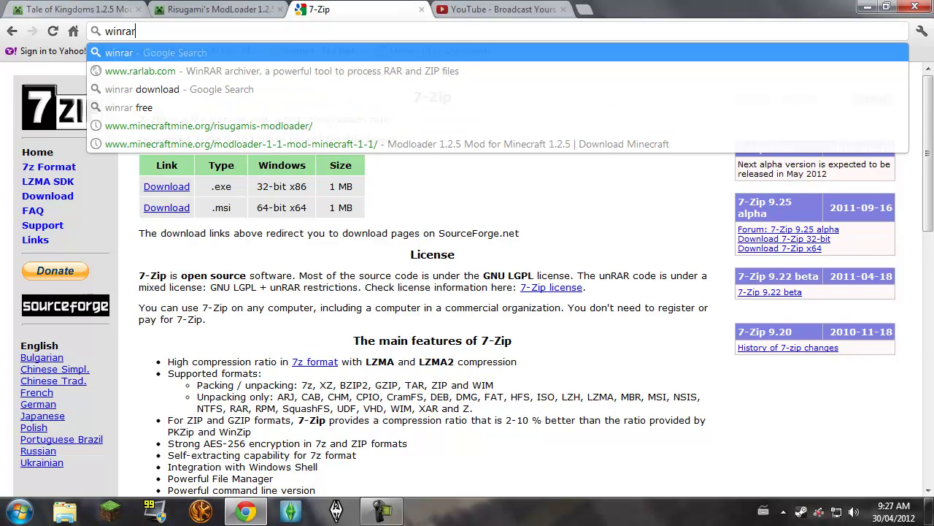
pyautogui.press('Return')
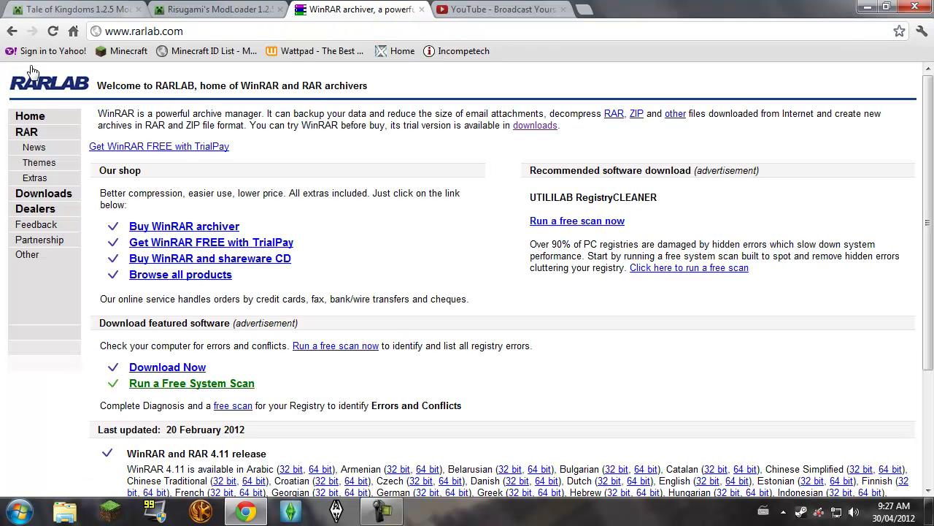
pyautogui.scroll(-3, 409, 292)
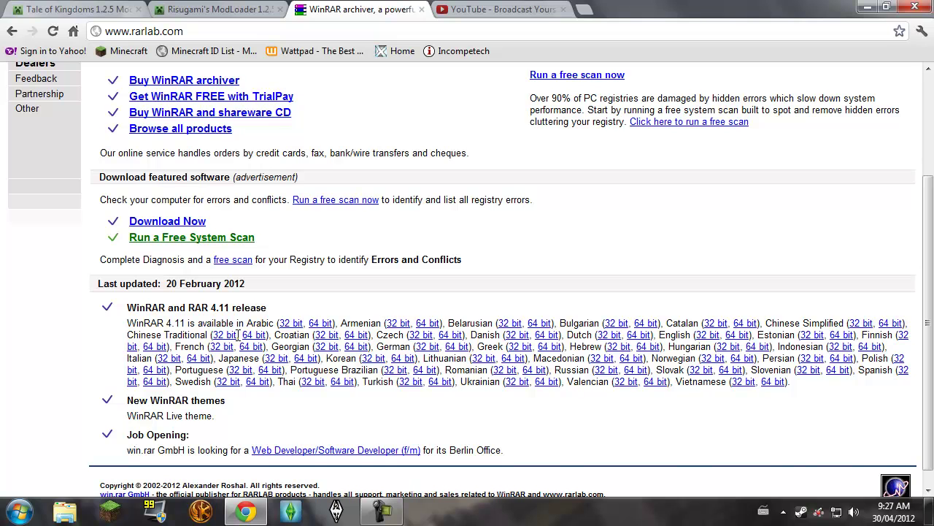
pyautogui.click(421, 10)
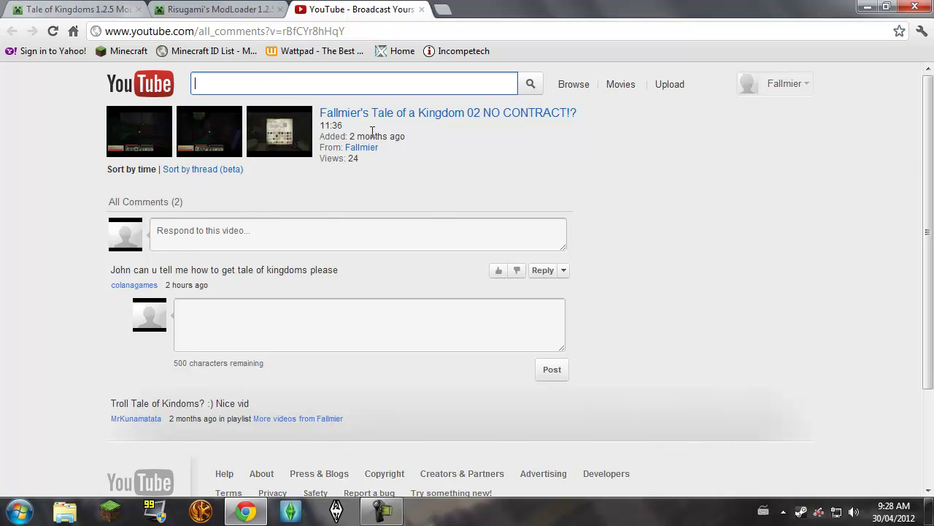
# - Switch to the Tale of Kingdoms 1.2.5 Mod tab and scroll down the minecraftmine.org page
pyautogui.click(91, 9)
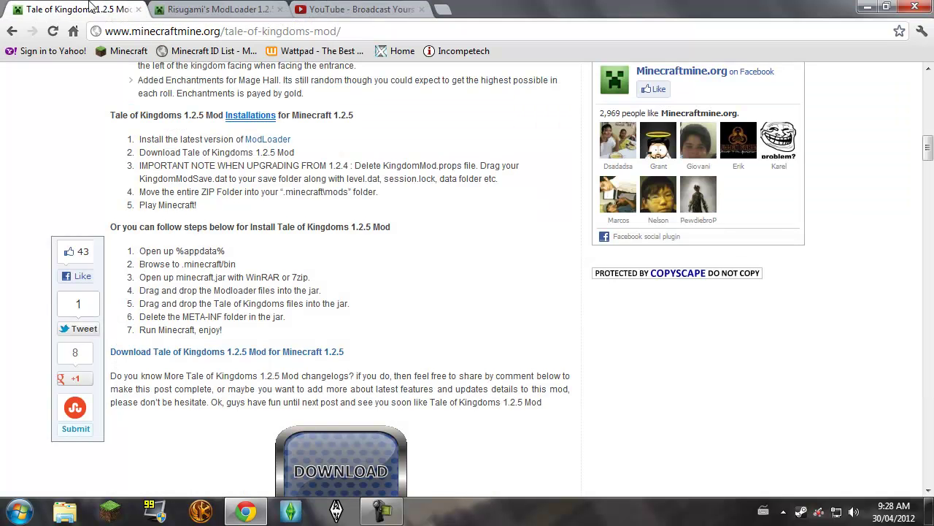
pyautogui.scroll(1, 265, 216)
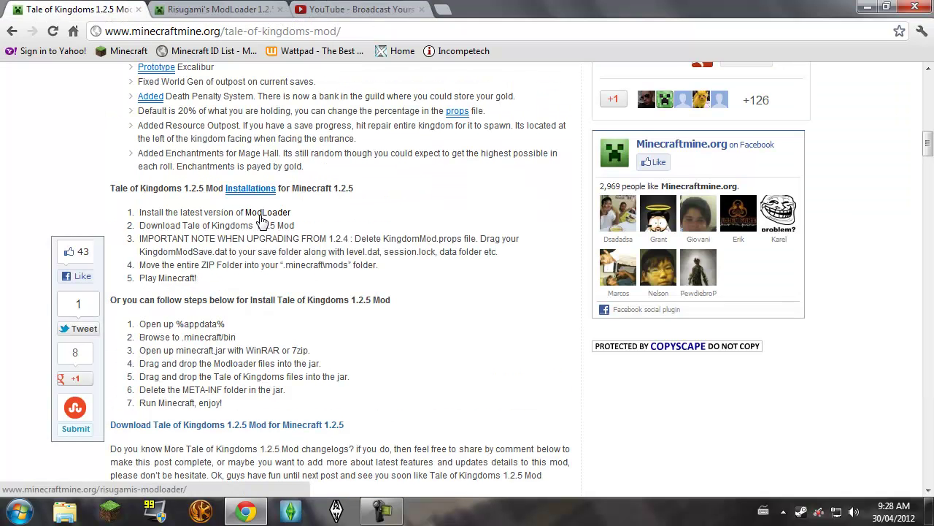
pyautogui.scroll(3, 267, 348)
pyautogui.moveTo(928, 131); pyautogui.dragTo(928, 110)
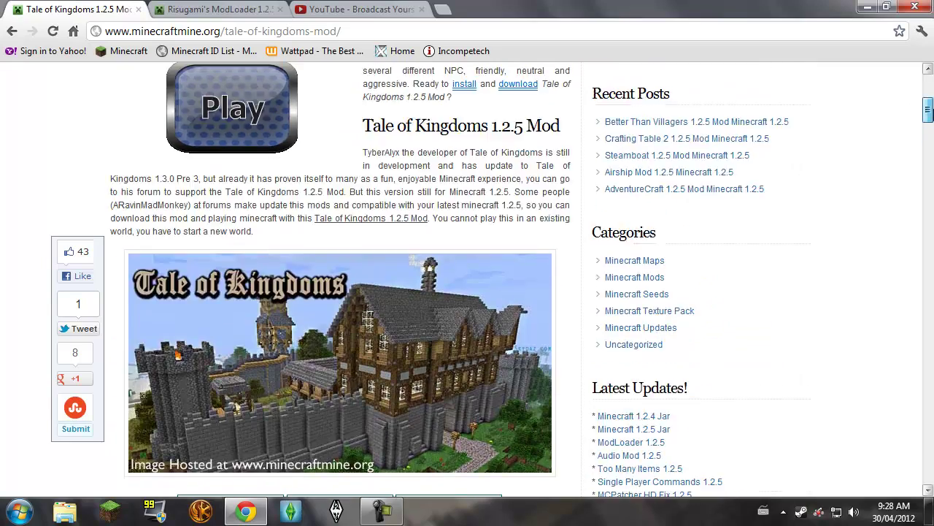
pyautogui.scroll(2, 467, 278)
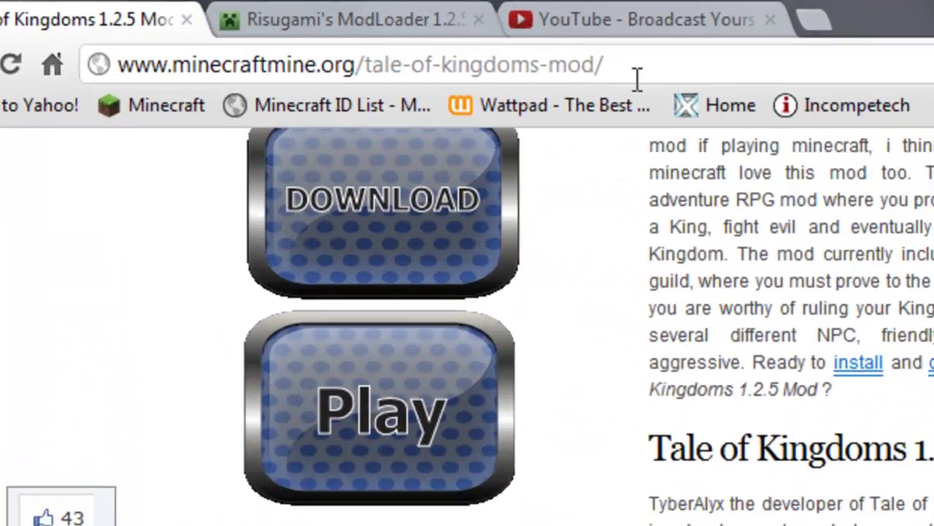
pyautogui.moveTo(637, 79); pyautogui.dragTo(706, 92)
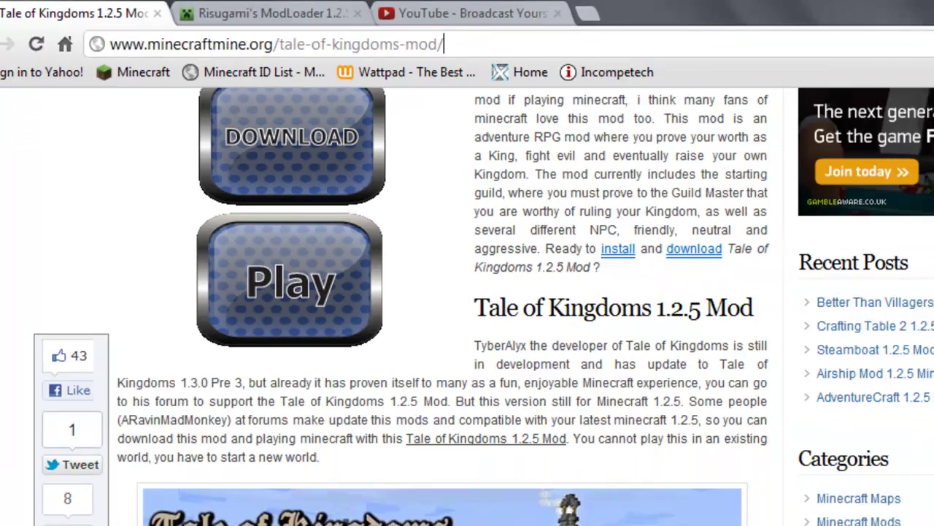
pyautogui.scroll(-15, 928, 162)
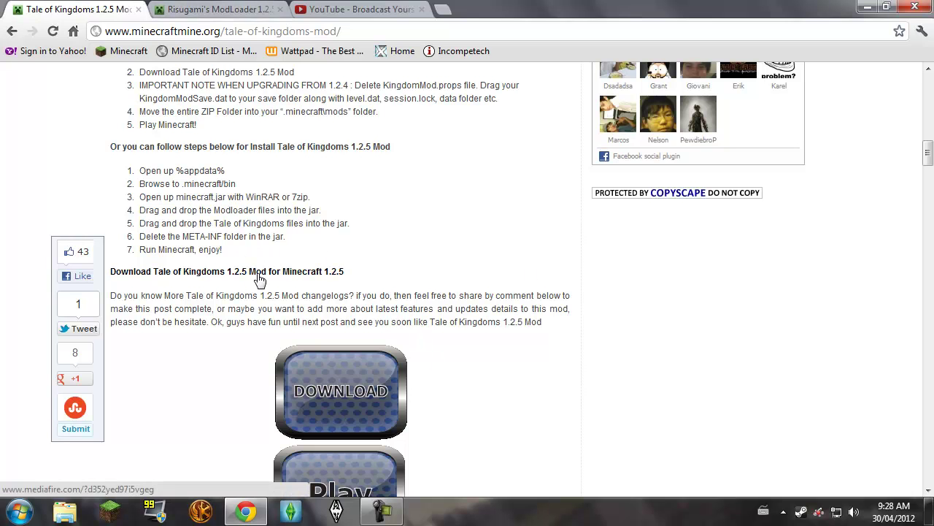
# - Switch to the Risugami's ModLoader page and scroll toward its Download link
pyautogui.click(212, 11)
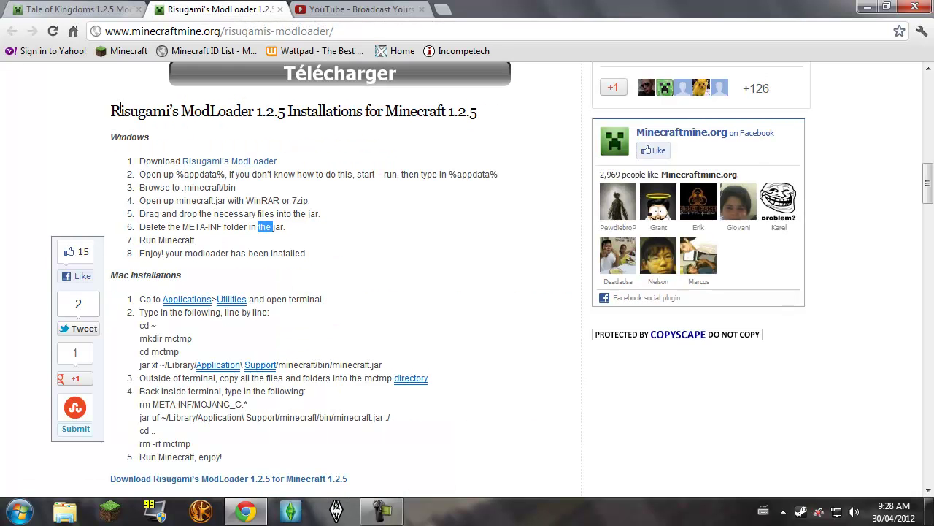
pyautogui.moveTo(112, 109); pyautogui.dragTo(179, 111)
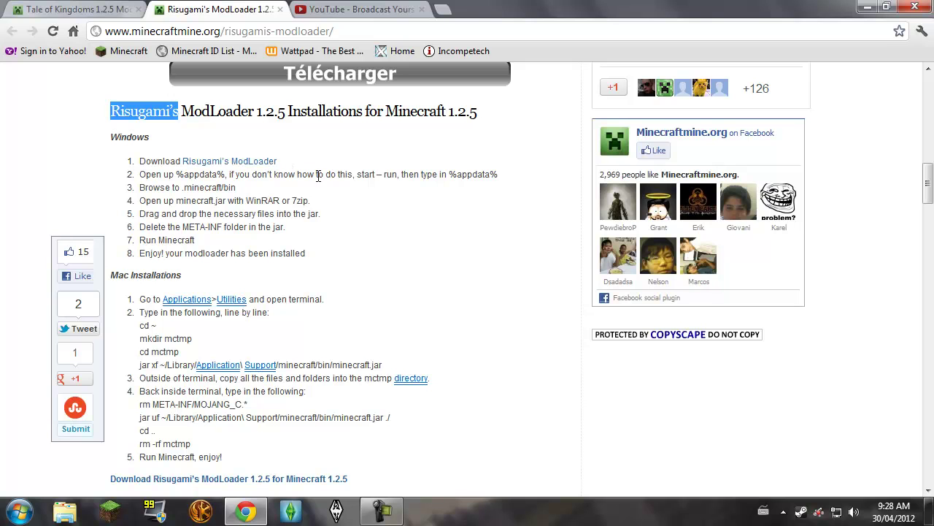
pyautogui.click(394, 170)
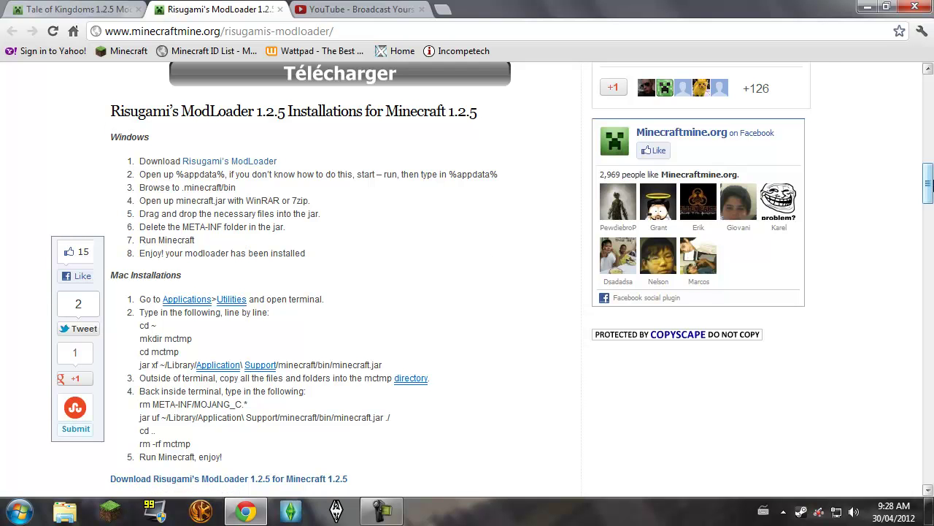
pyautogui.scroll(-4, 431, 268)
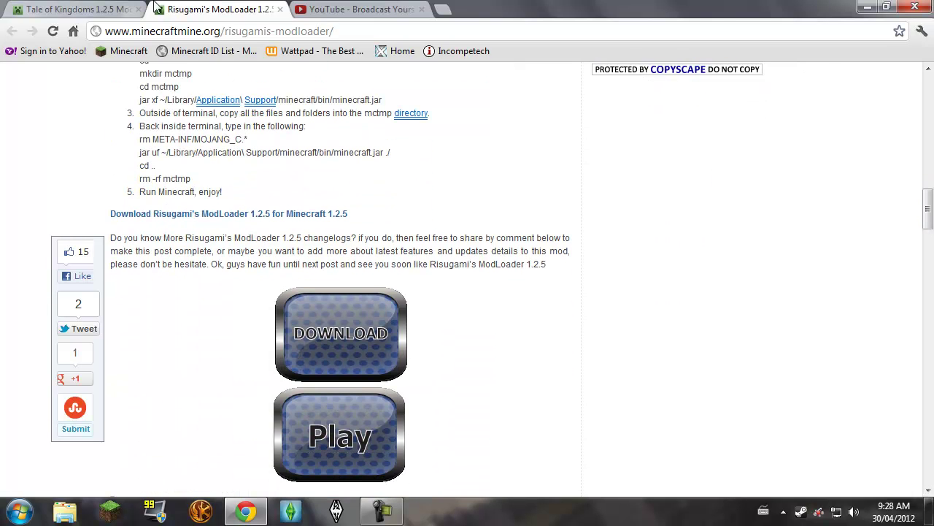
pyautogui.click(83, 9)
pyautogui.hotkey('ctrl', 'Tab')
pyautogui.click(101, 9)
pyautogui.hotkey('ctrl', 'Tab')
# - Skip the adf.ly ad to download ModLoader.zip, then close the ad tab
pyautogui.click(376, 36)
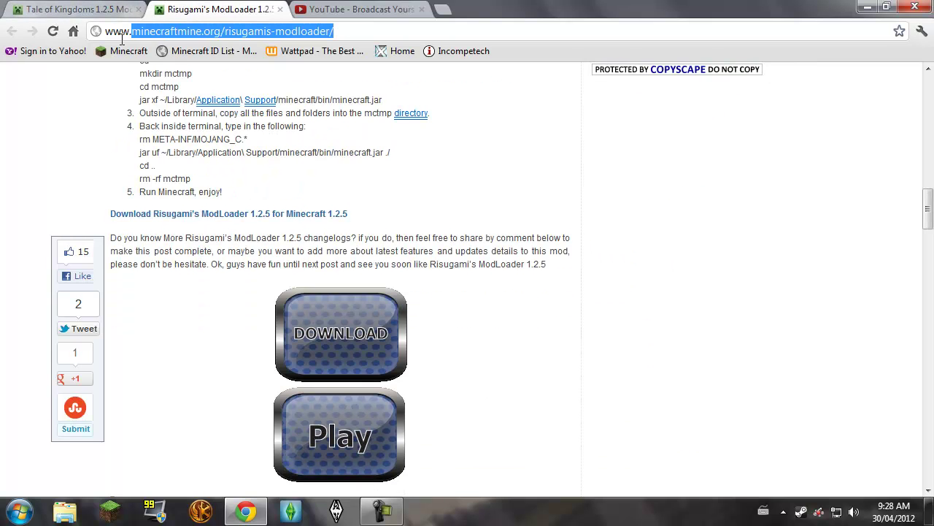
pyautogui.click(350, 180)
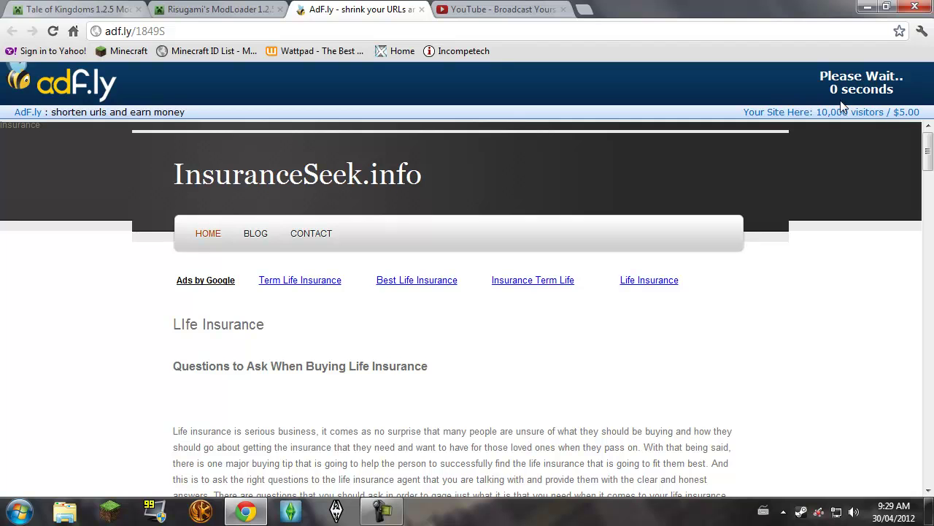
pyautogui.click(886, 87)
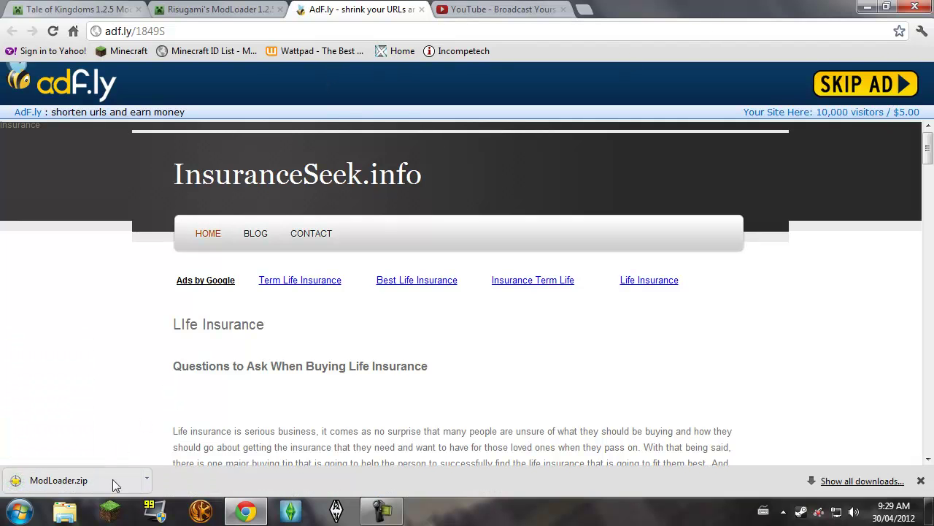
pyautogui.click(421, 9)
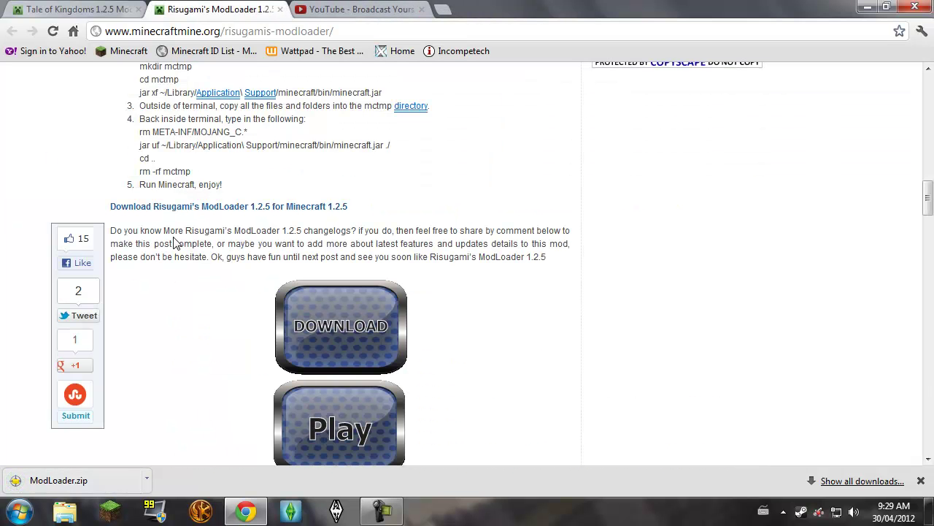
# - Show ModLoader.zip in the Downloads folder and bring up its jZip context menu
pyautogui.click(146, 480)
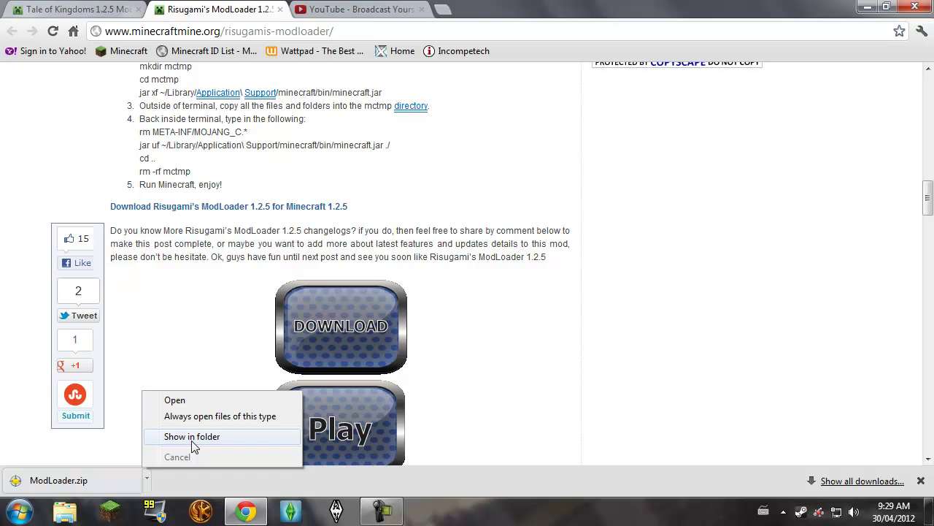
pyautogui.click(192, 438)
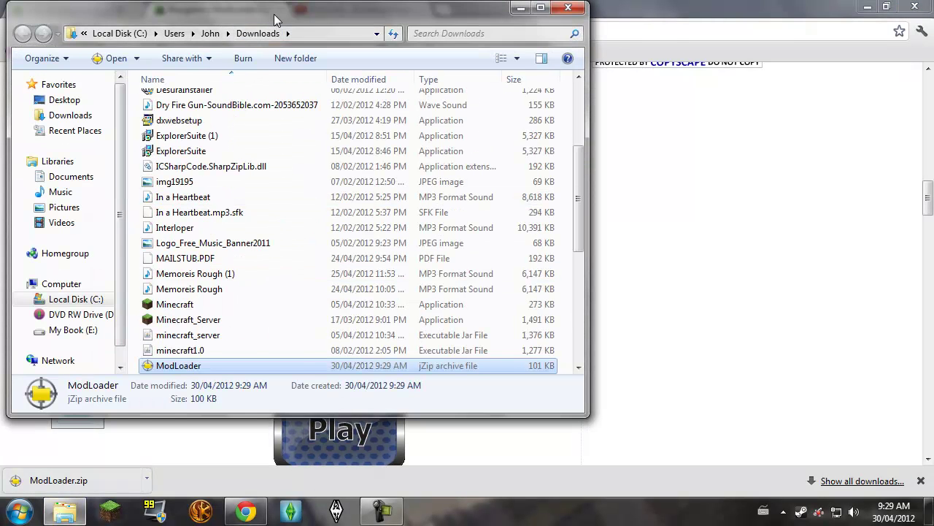
pyautogui.moveTo(276, 20); pyautogui.dragTo(529, 37)
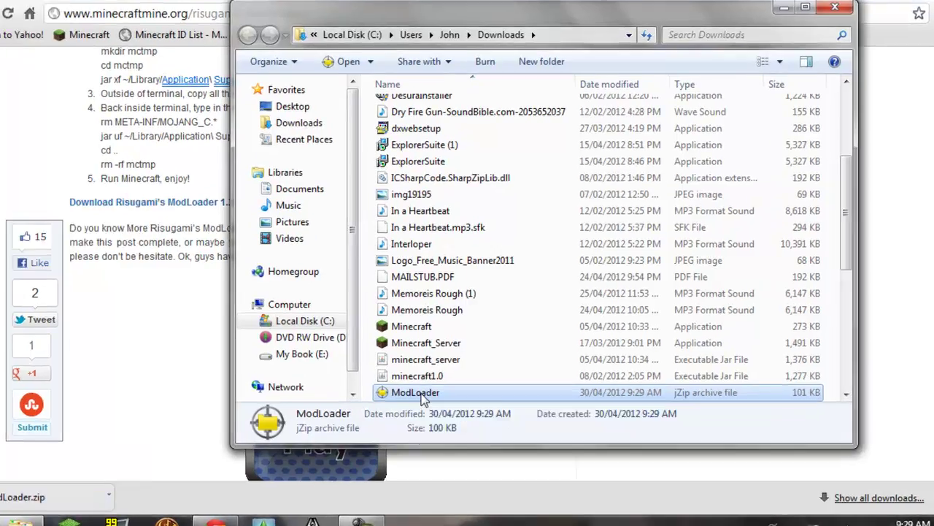
pyautogui.rightClick(439, 387)
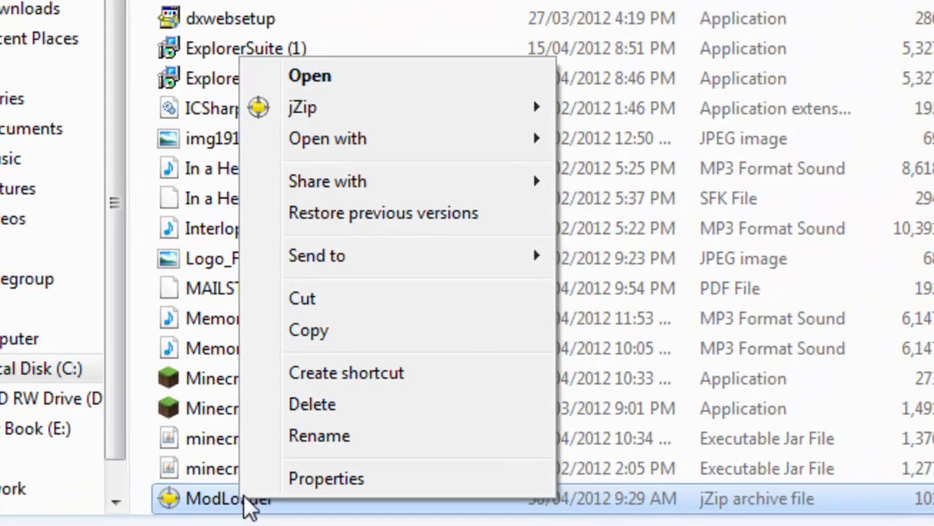
pyautogui.moveTo(350, 120)
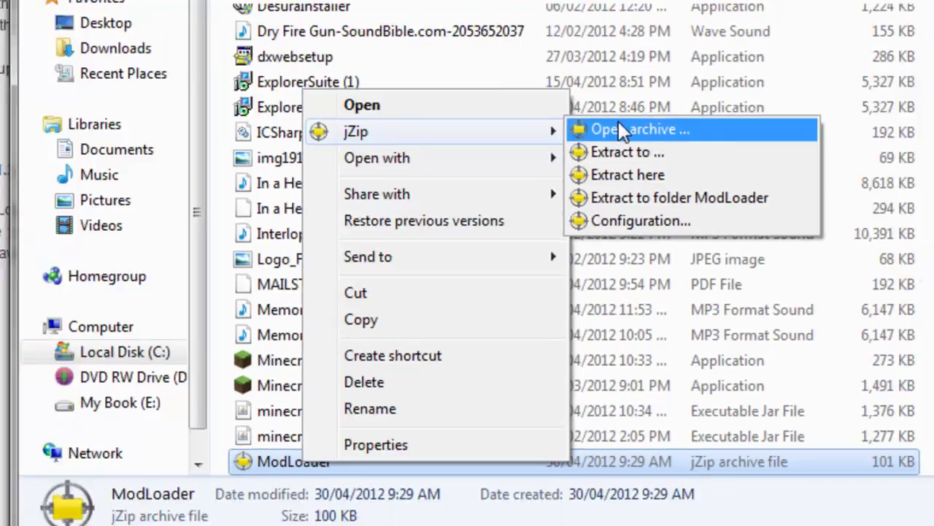
# - Open ModLoader.zip in jZip, narrow the window at the right, and select all 19 class files
pyautogui.click(640, 105)
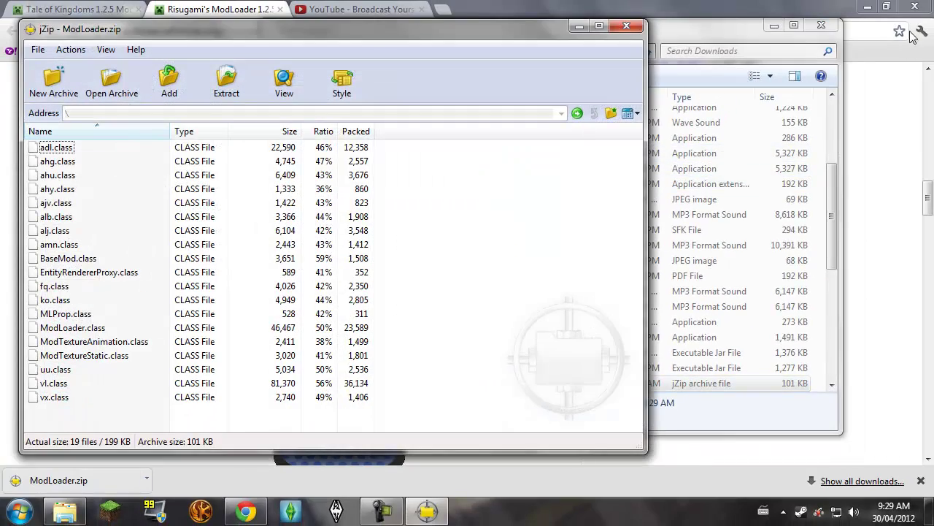
pyautogui.click(821, 25)
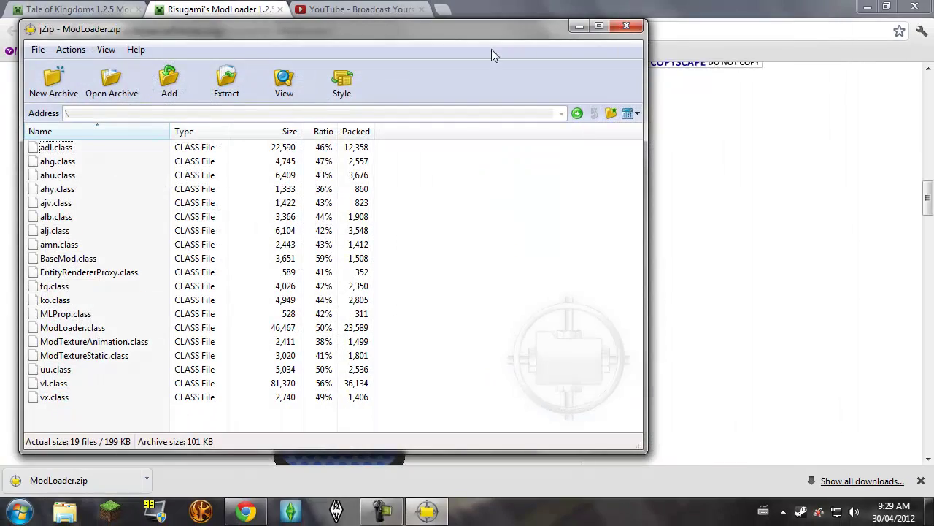
pyautogui.moveTo(486, 34); pyautogui.dragTo(772, 20)
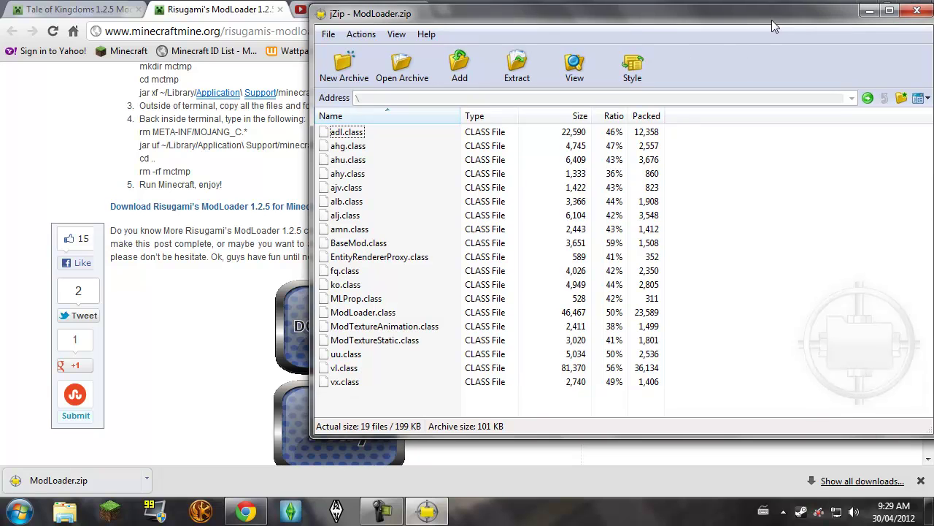
pyautogui.moveTo(312, 302); pyautogui.dragTo(494, 302)
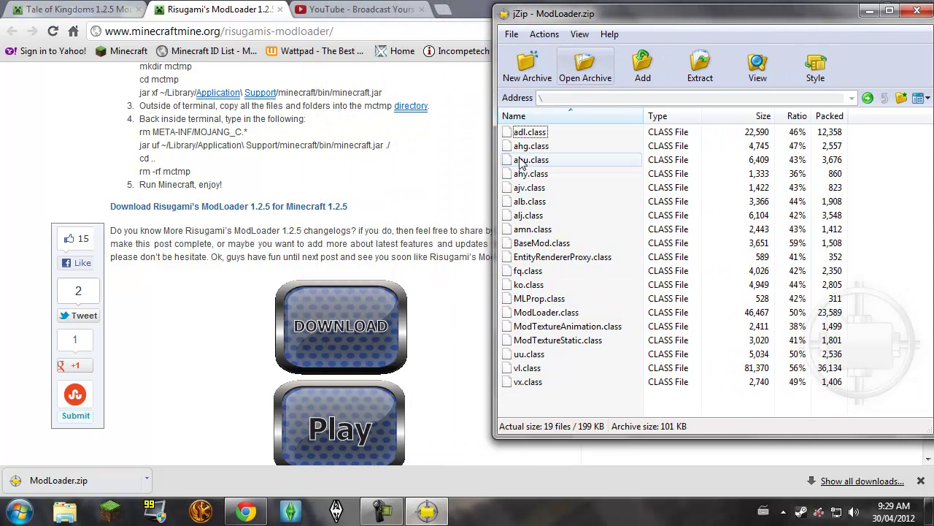
pyautogui.moveTo(549, 401); pyautogui.dragTo(544, 124)
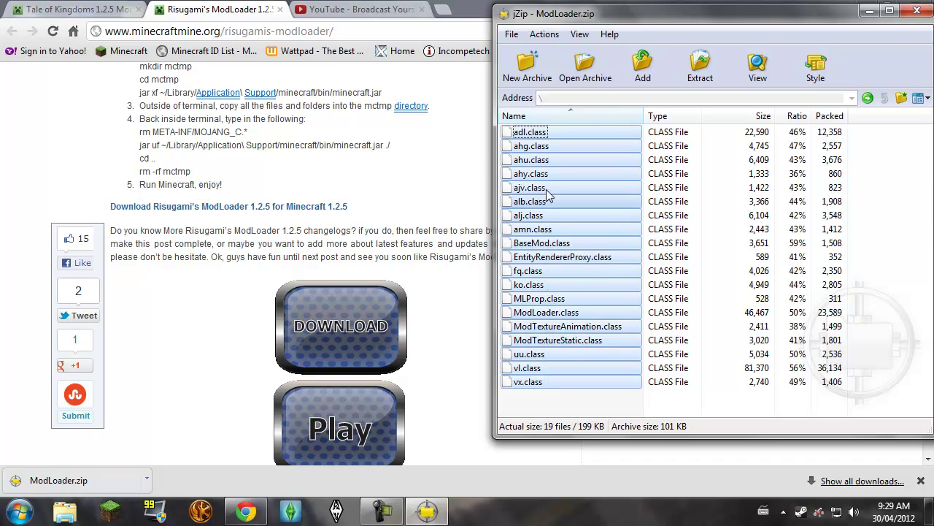
pyautogui.click(545, 34)
pyautogui.click(17, 511)
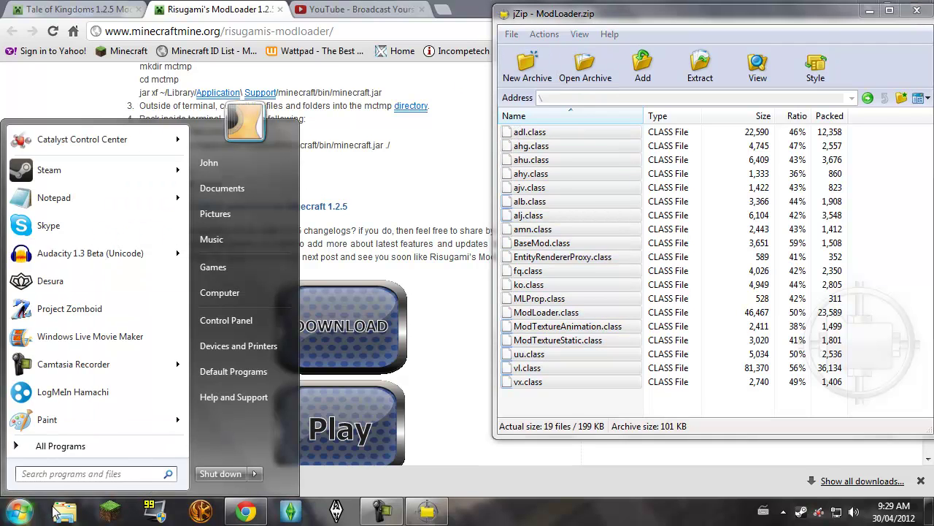
# - Run %appdata% from the Start menu's Run dialog to open the Roaming folder
pyautogui.click(91, 474)
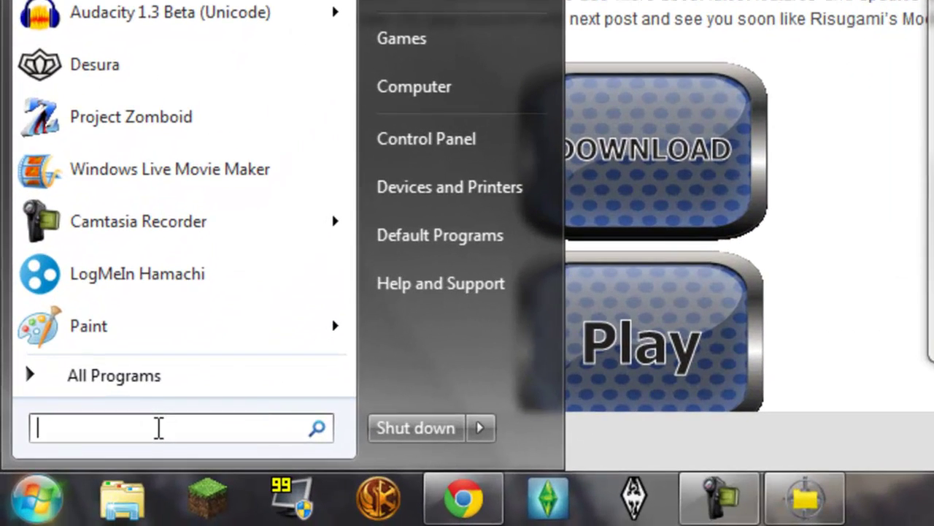
pyautogui.write('run')
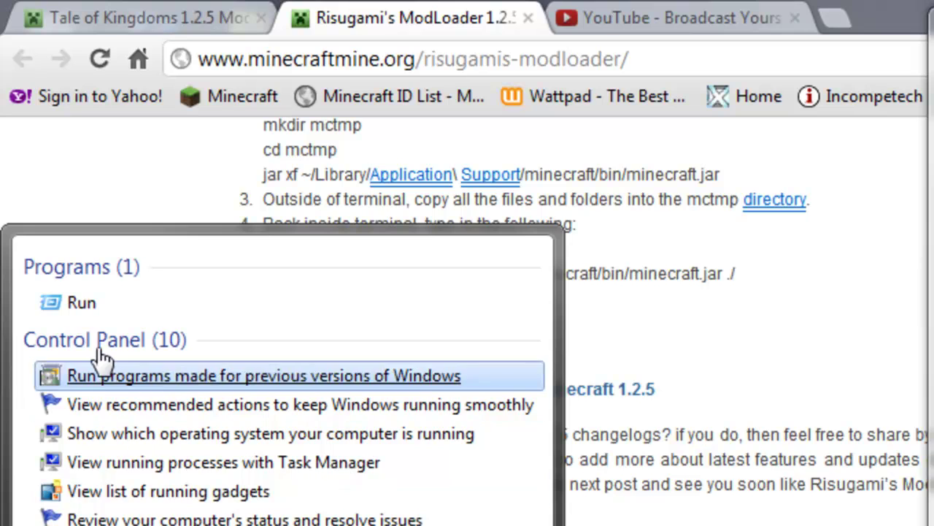
pyautogui.click(73, 303)
pyautogui.click(259, 322)
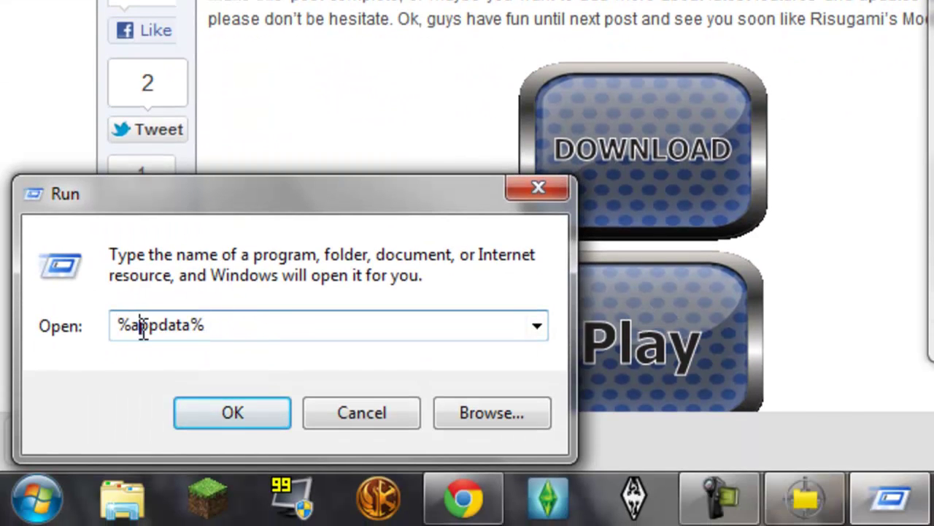
pyautogui.moveTo(116, 326); pyautogui.dragTo(196, 327)
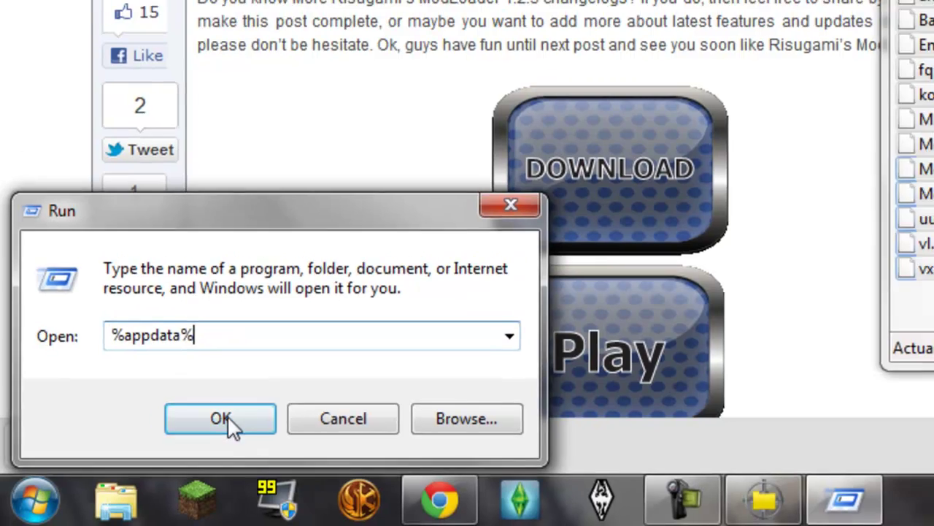
pyautogui.click(232, 412)
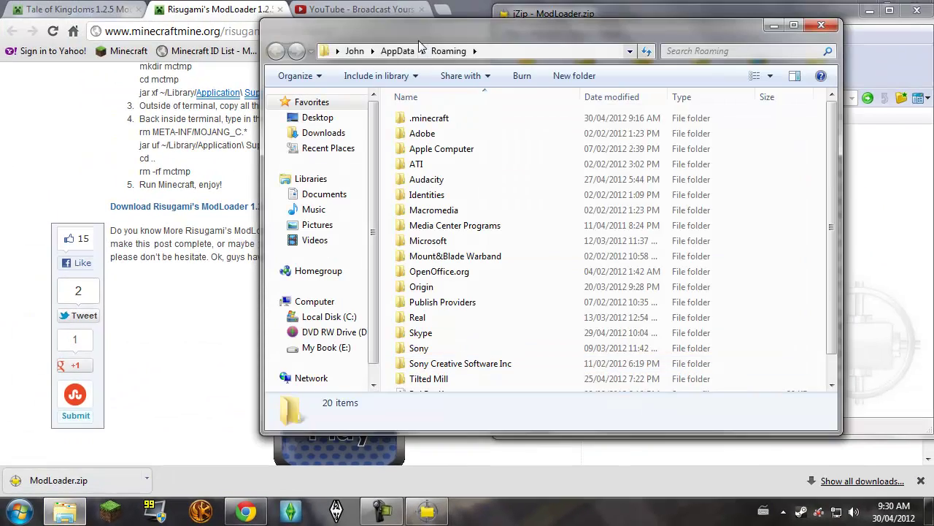
pyautogui.moveTo(431, 29); pyautogui.dragTo(200, 35)
# - Browse to .minecraft\bin and bring up the jZip menu for minecraft.jar
pyautogui.doubleClick(201, 126)
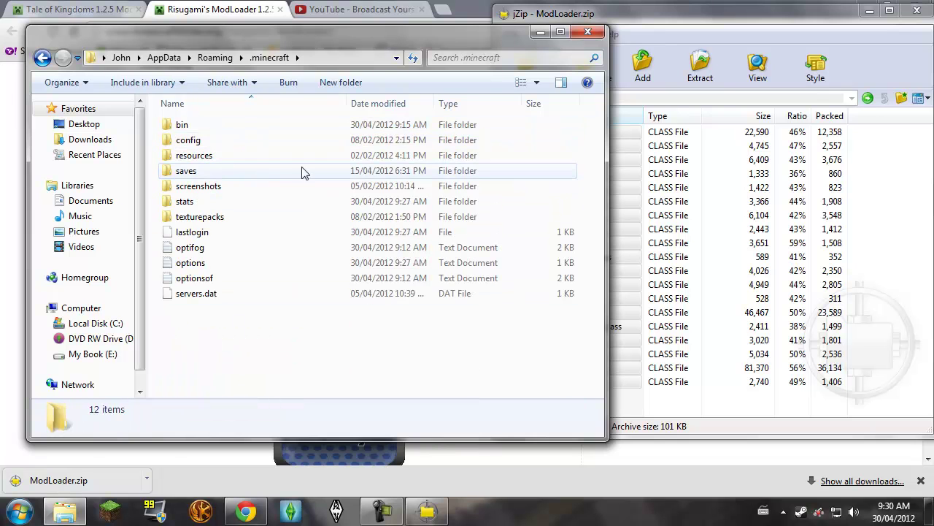
pyautogui.doubleClick(204, 128)
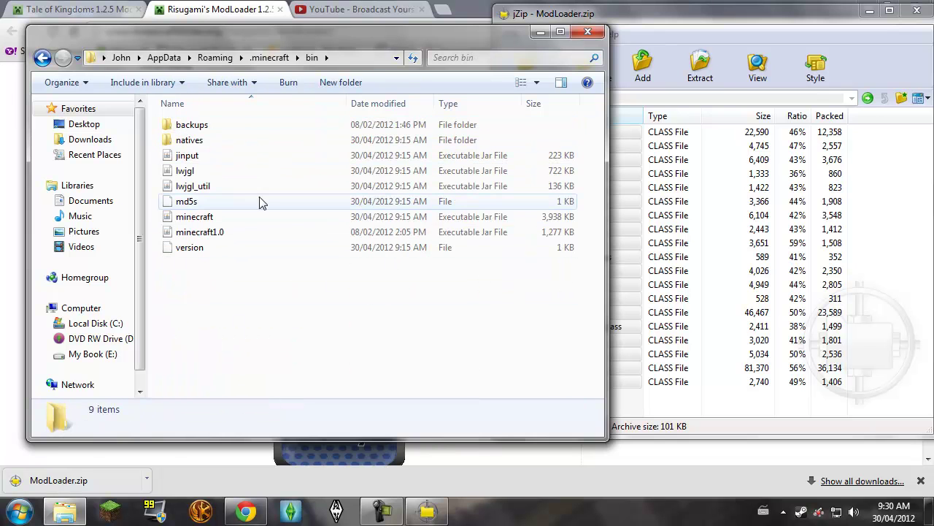
pyautogui.click(198, 222)
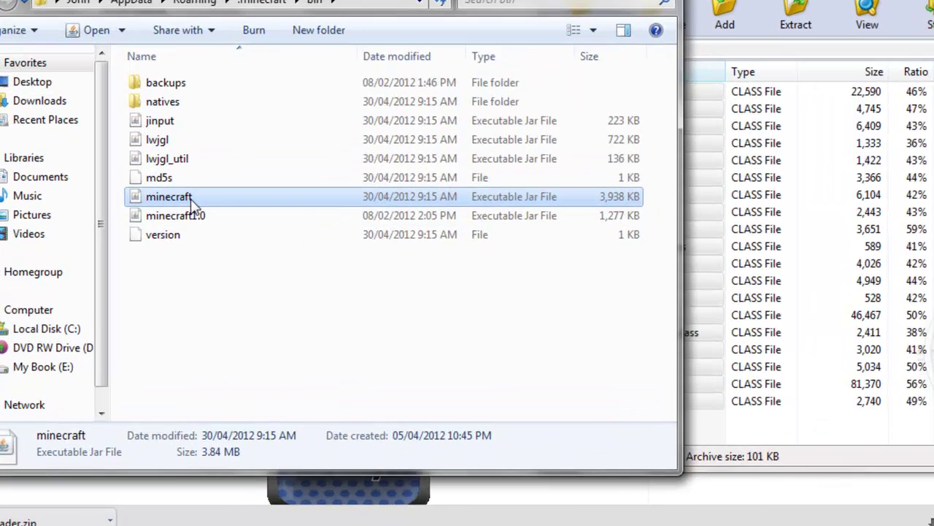
pyautogui.rightClick(202, 220)
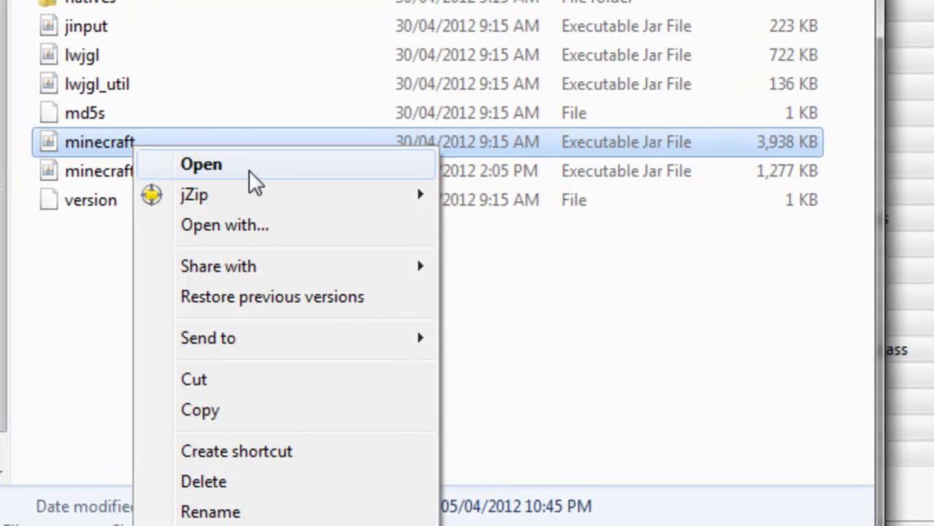
pyautogui.moveTo(259, 199)
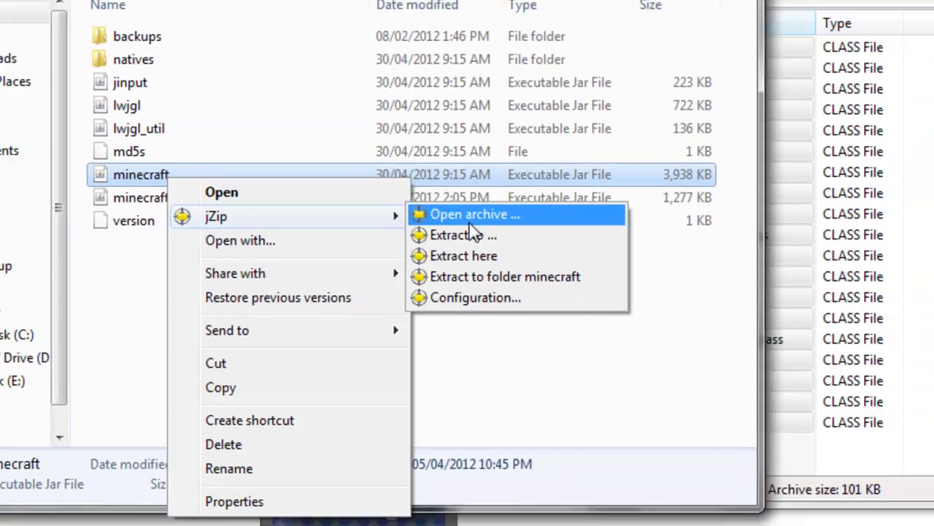
# - Open minecraft.jar in jZip and arrange it side by side with ModLoader.zip
pyautogui.click(519, 192)
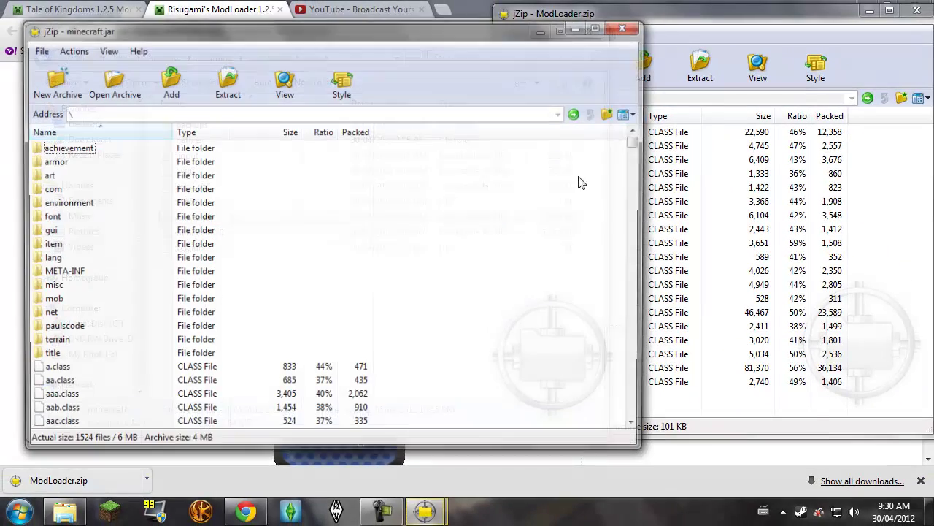
pyautogui.moveTo(384, 34); pyautogui.dragTo(339, 116)
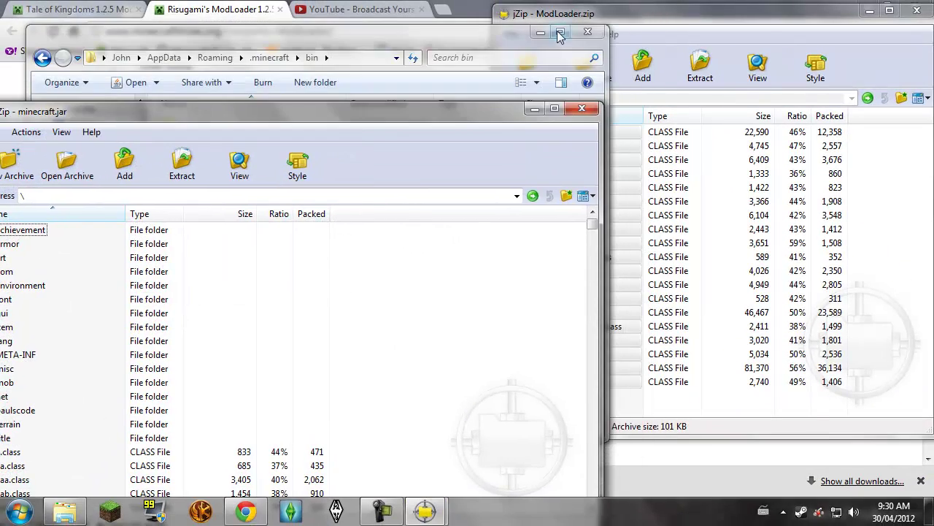
pyautogui.moveTo(443, 114); pyautogui.dragTo(478, 38)
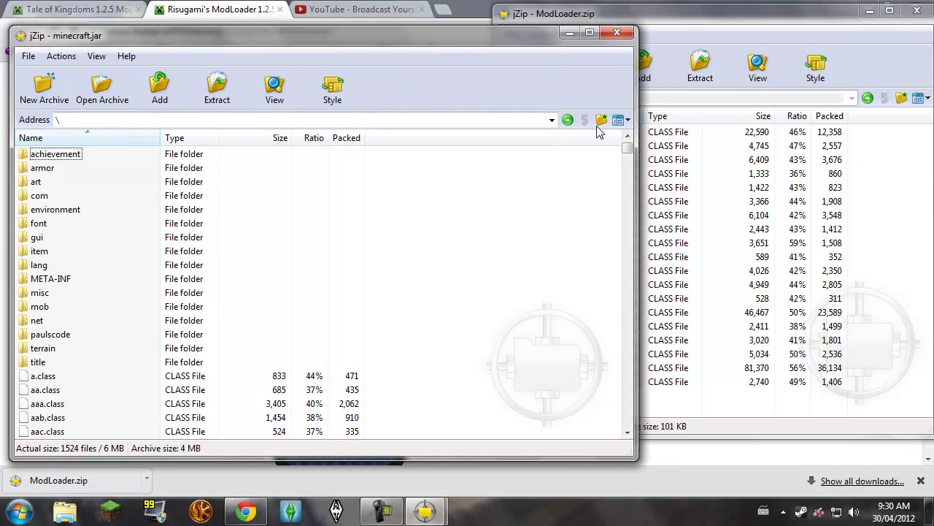
pyautogui.click(643, 139)
pyautogui.click(444, 56)
pyautogui.moveTo(637, 117); pyautogui.dragTo(480, 106)
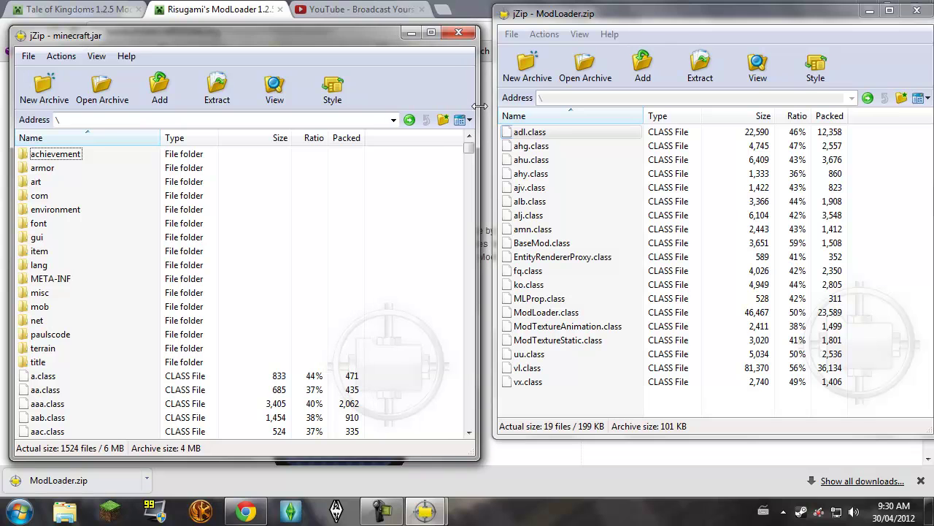
pyautogui.moveTo(350, 28); pyautogui.dragTo(356, 14)
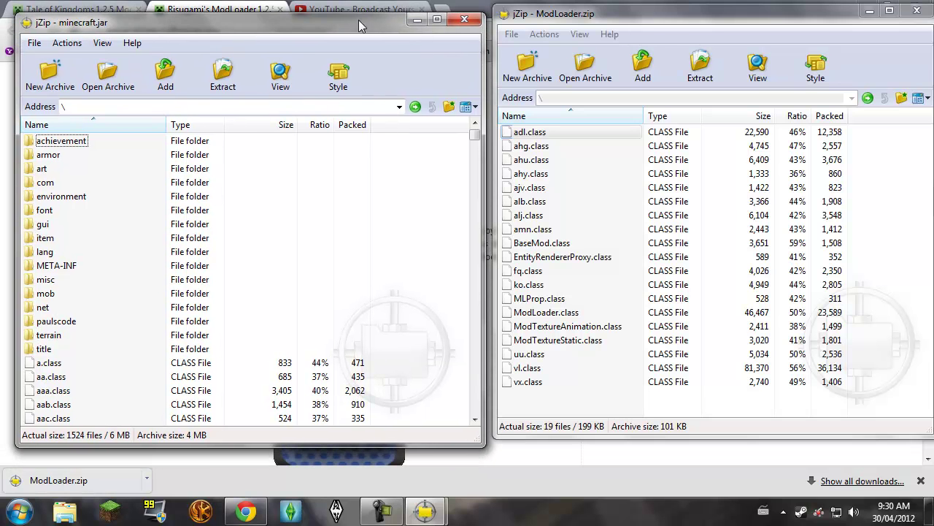
# - Drag all 19 ModLoader class files into minecraft.jar and confirm Add
pyautogui.moveTo(562, 416); pyautogui.dragTo(562, 322)
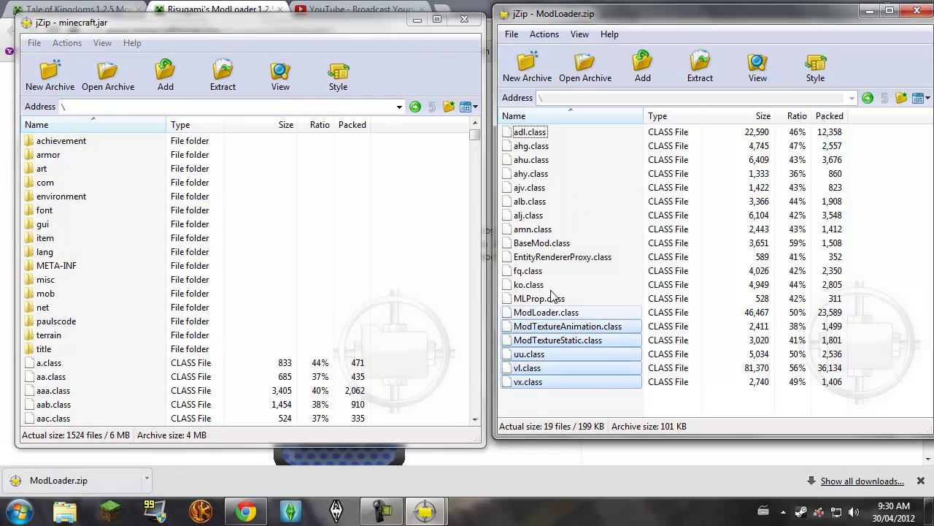
pyautogui.keyDown('shift'); pyautogui.click(542, 133); pyautogui.keyUp('shift')
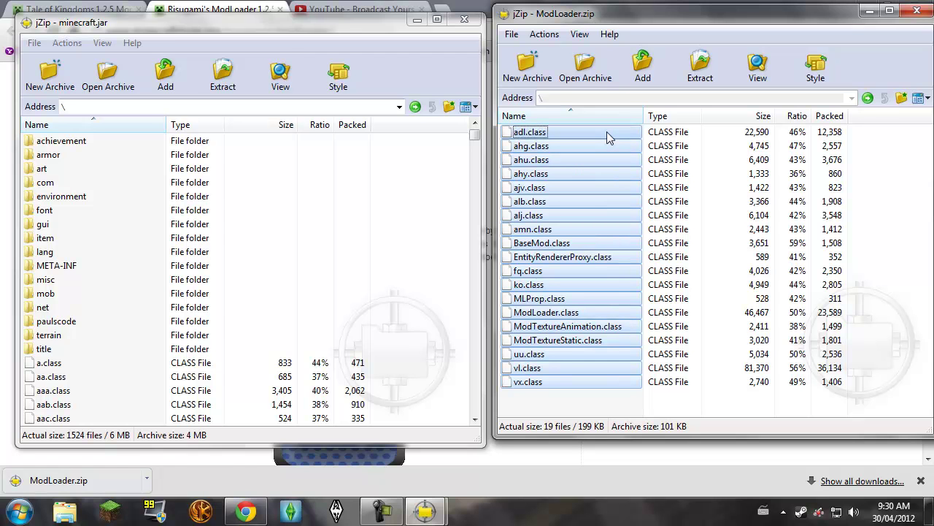
pyautogui.moveTo(607, 131); pyautogui.dragTo(278, 202)
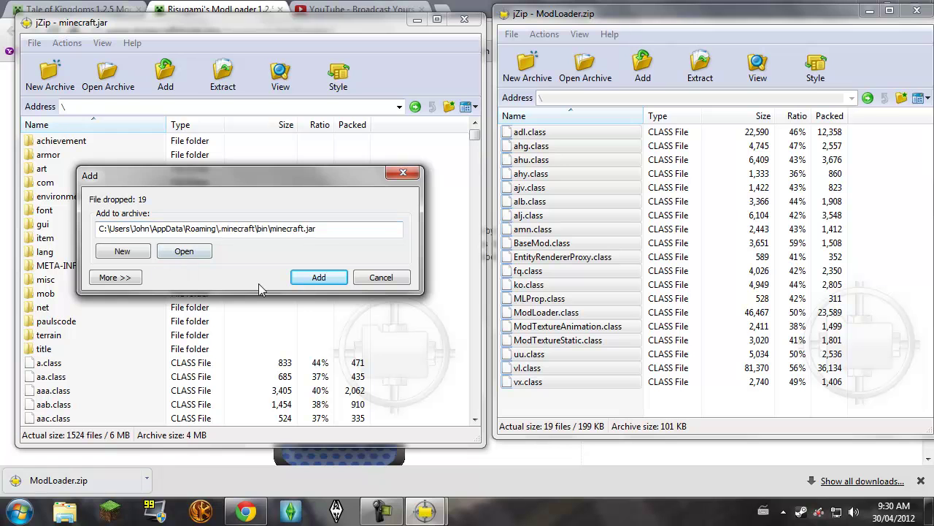
pyautogui.click(317, 279)
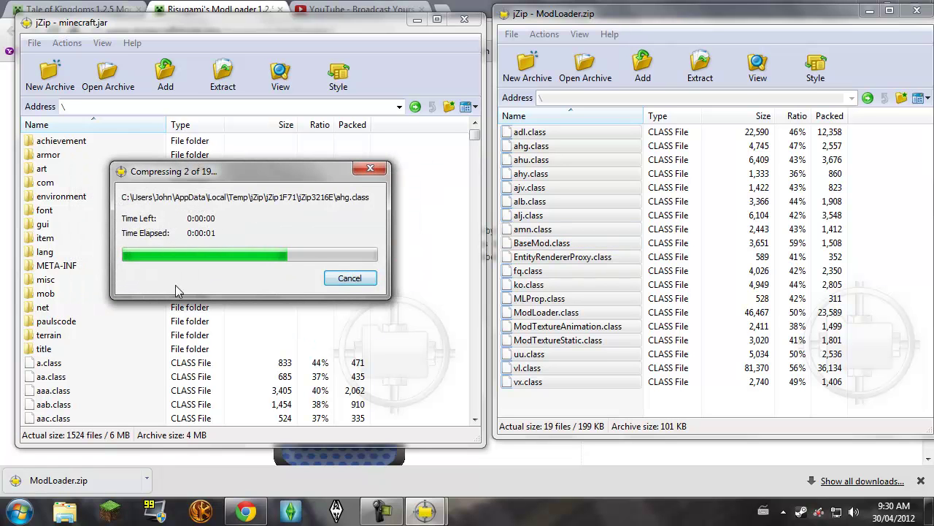
pyautogui.click(650, 7)
# - Delete META-INF from minecraft.jar, removing only the selected files/folders
pyautogui.moveTo(636, 13); pyautogui.dragTo(636, 22)
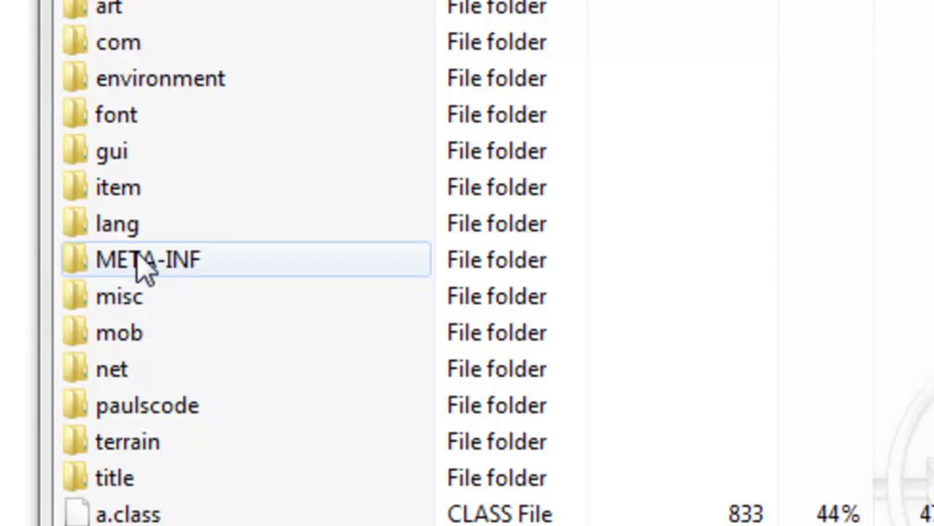
pyautogui.click(145, 268)
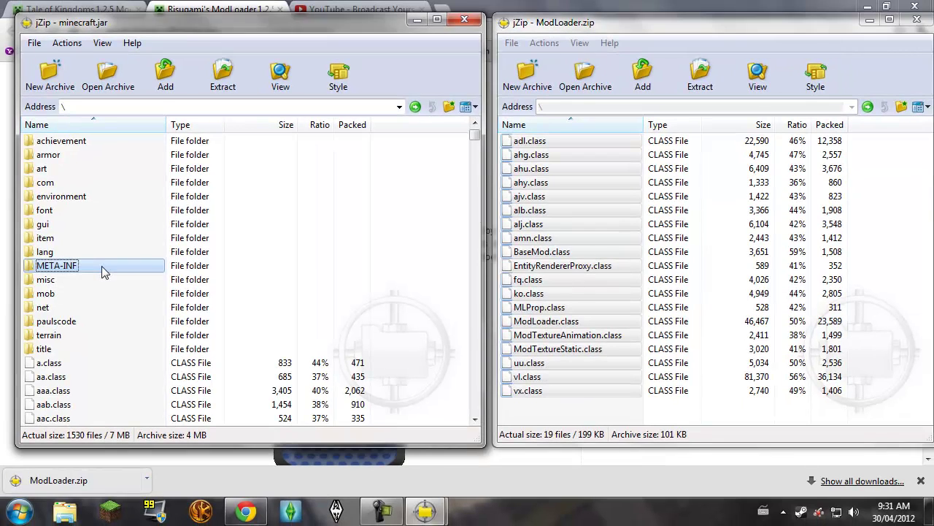
pyautogui.press('Delete')
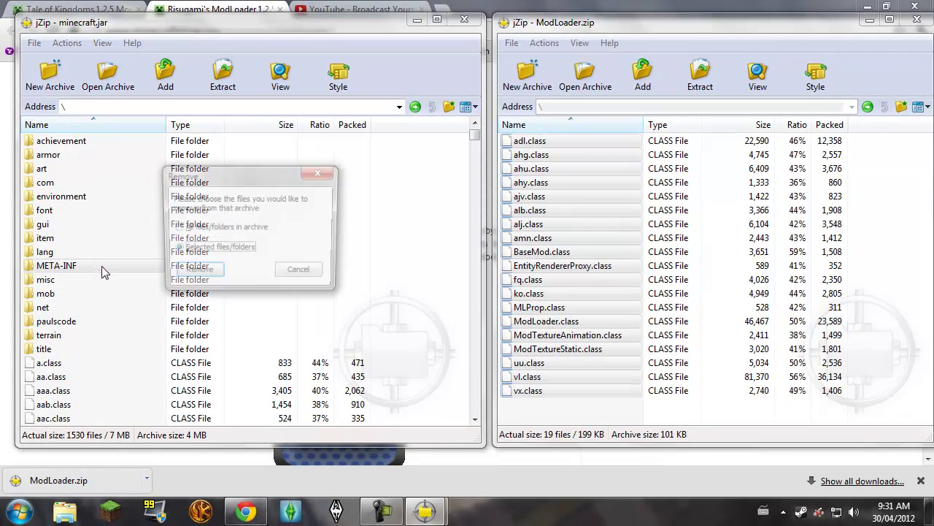
pyautogui.click(301, 273)
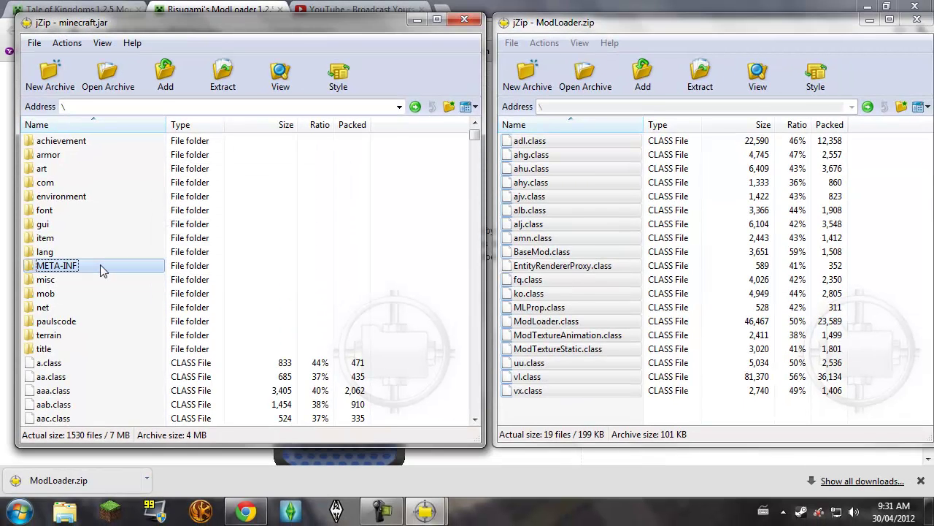
pyautogui.rightClick(100, 265)
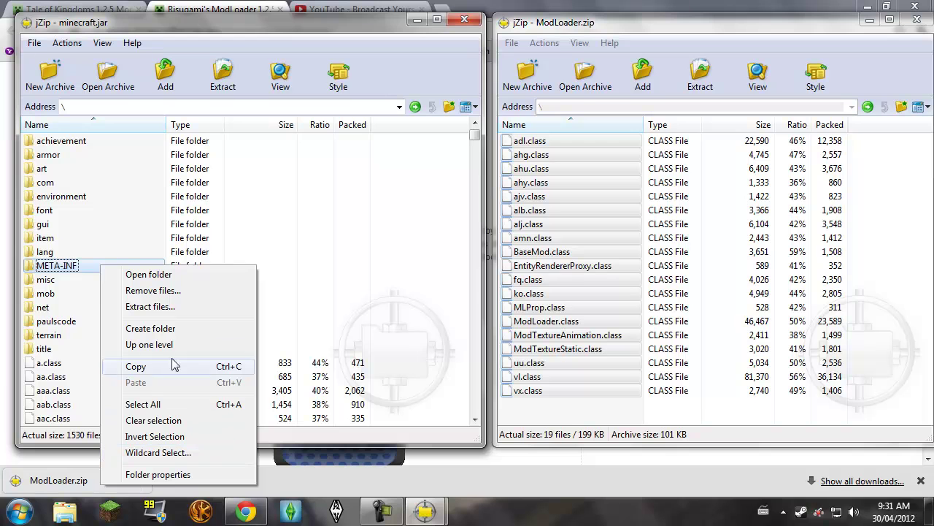
pyautogui.click(159, 292)
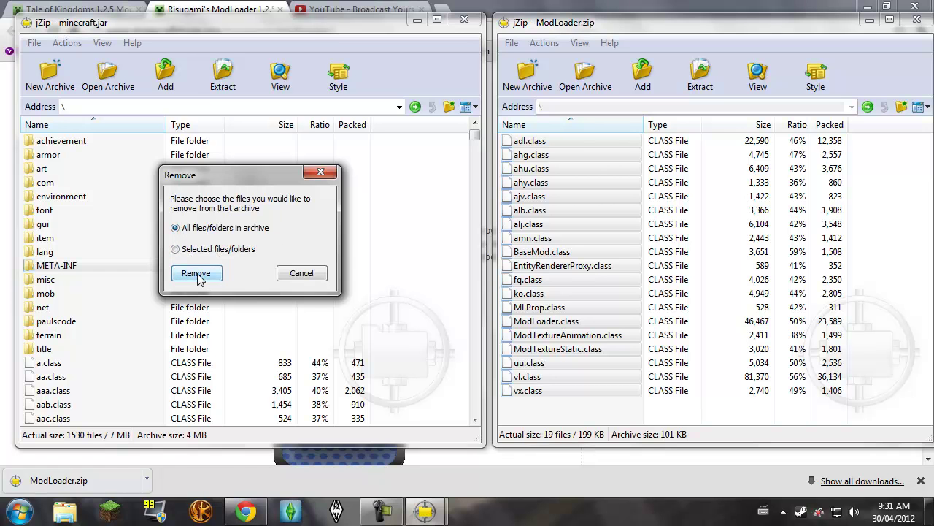
pyautogui.click(301, 272)
pyautogui.rightClick(115, 267)
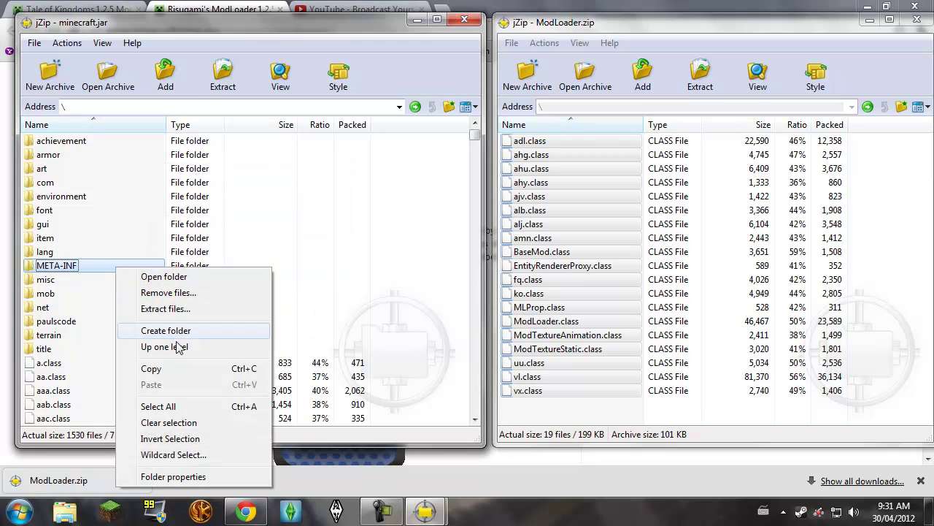
pyautogui.click(73, 266)
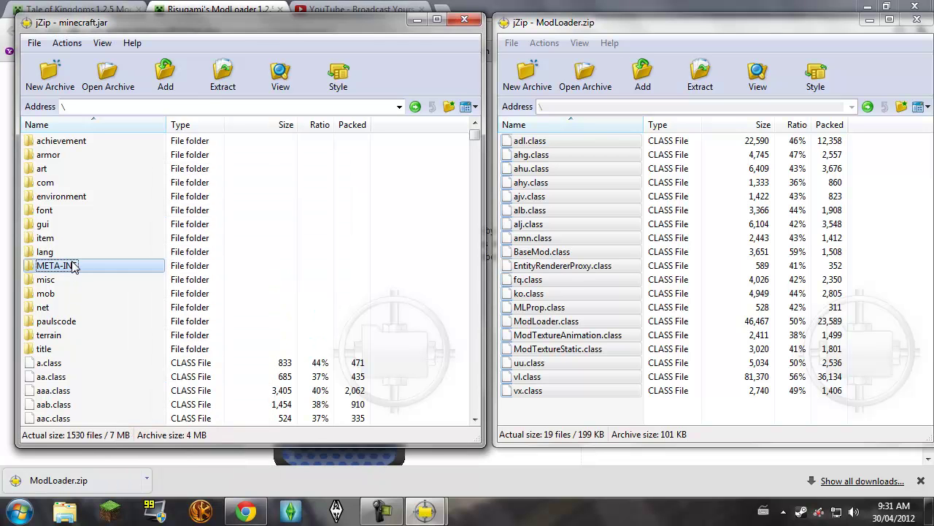
pyautogui.press('Delete')
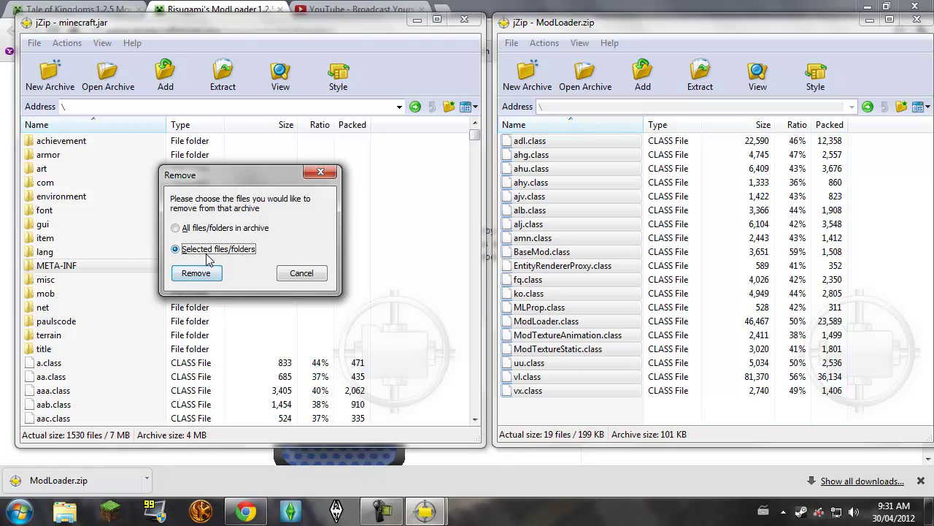
pyautogui.click(195, 273)
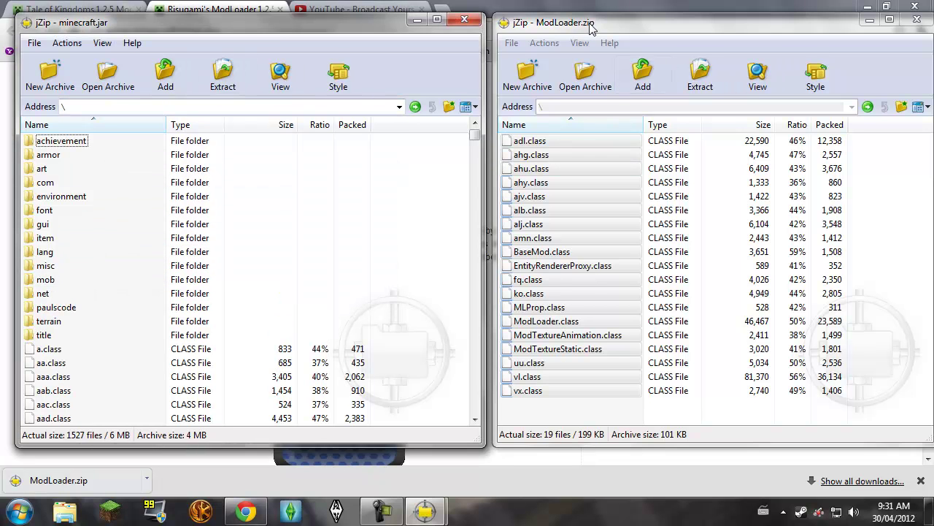
# - Close the ModLoader.zip jZip window and bring Chrome back to the front
pyautogui.moveTo(586, 27); pyautogui.dragTo(523, 30)
pyautogui.click(854, 22)
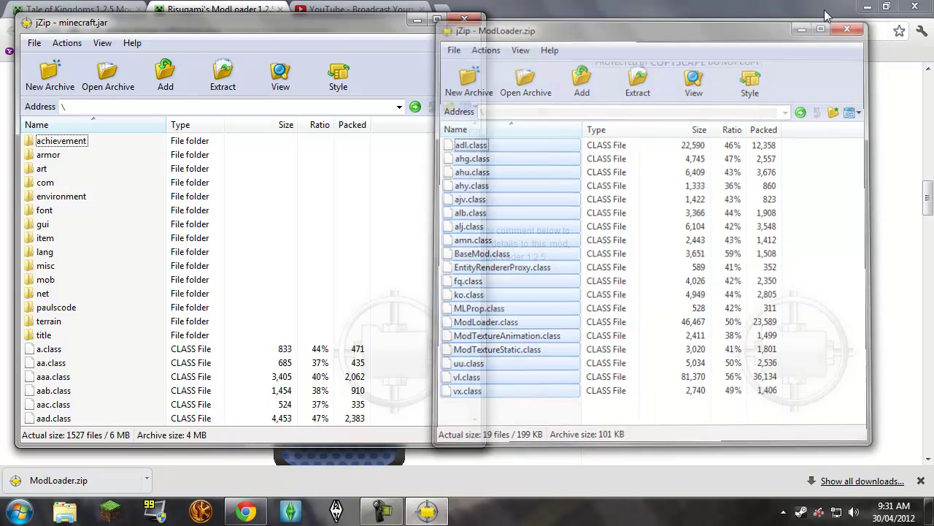
pyautogui.click(703, 7)
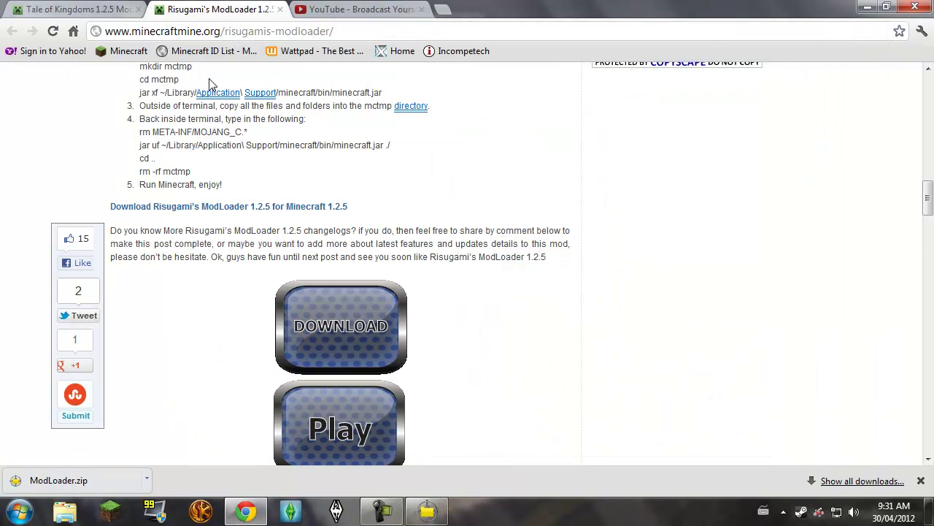
# - Review ModLoader's Windows install steps, then close the Risugami's ModLoader tab
pyautogui.scroll(1, 246, 150)
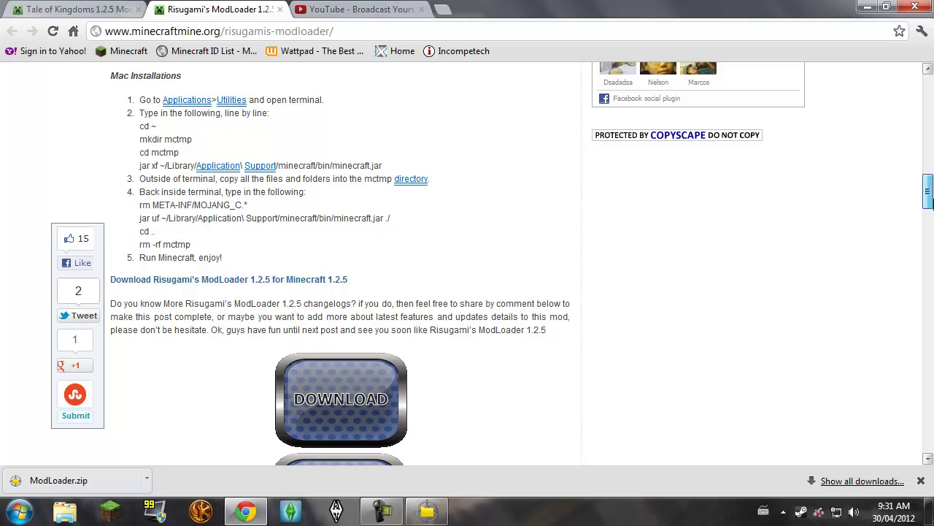
pyautogui.moveTo(929, 200); pyautogui.dragTo(930, 182)
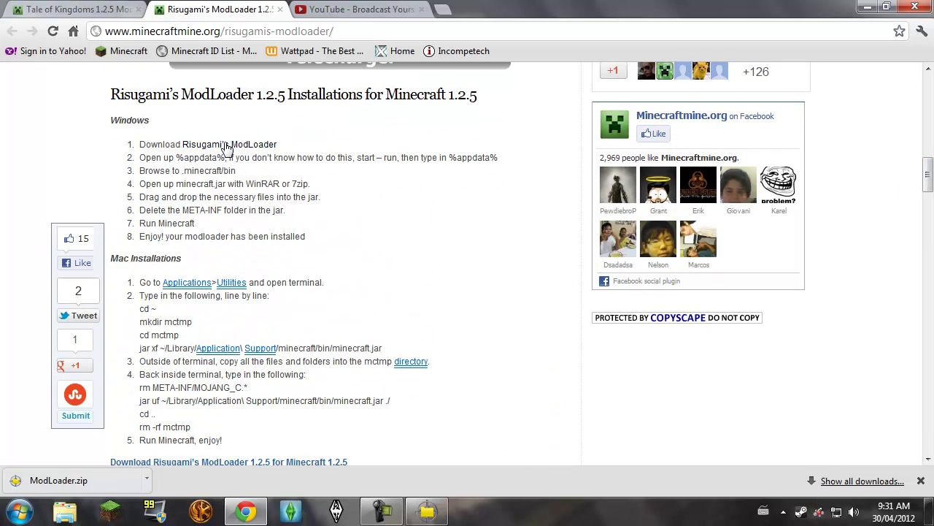
pyautogui.moveTo(124, 146); pyautogui.dragTo(239, 233)
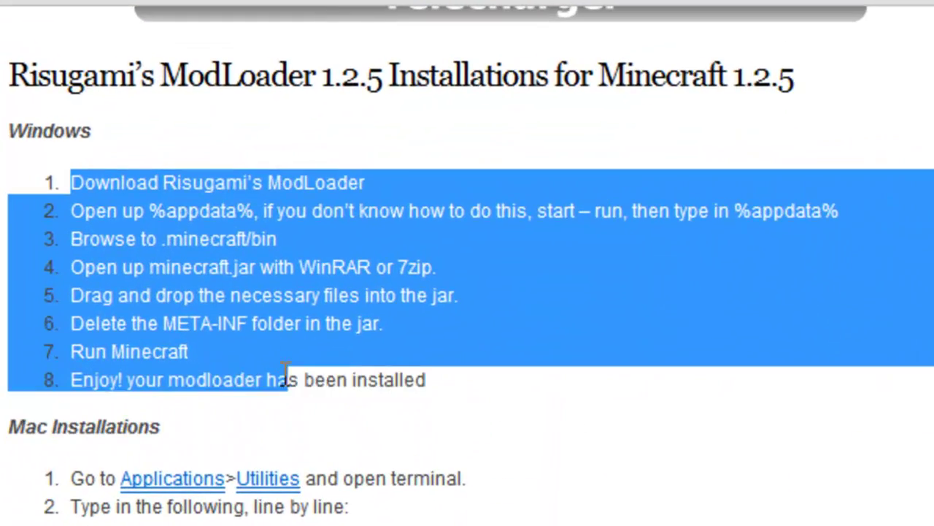
pyautogui.moveTo(285, 376); pyautogui.dragTo(374, 369)
pyautogui.click(83, 169)
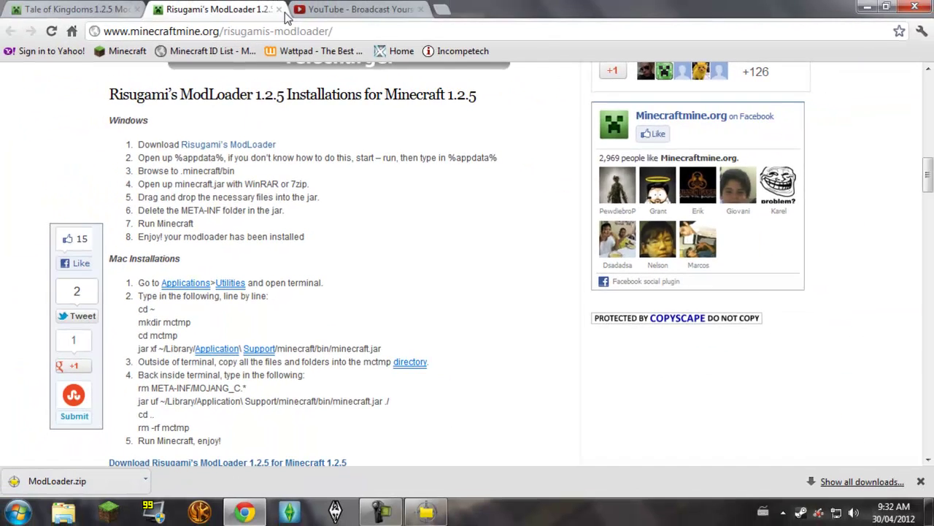
pyautogui.click(278, 10)
# - Return to the Tale of Kingdoms mod page and follow its Download link to MediaFire
pyautogui.click(95, 9)
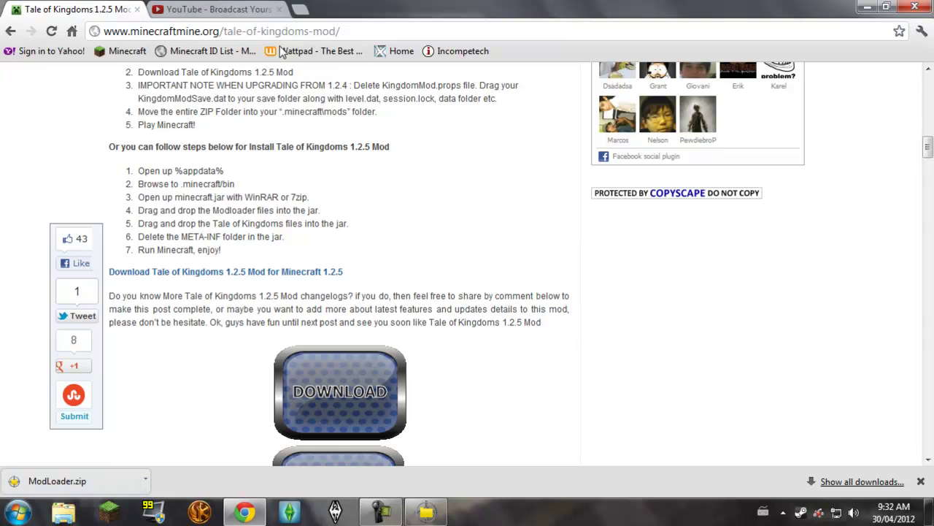
pyautogui.scroll(8, 236, 280)
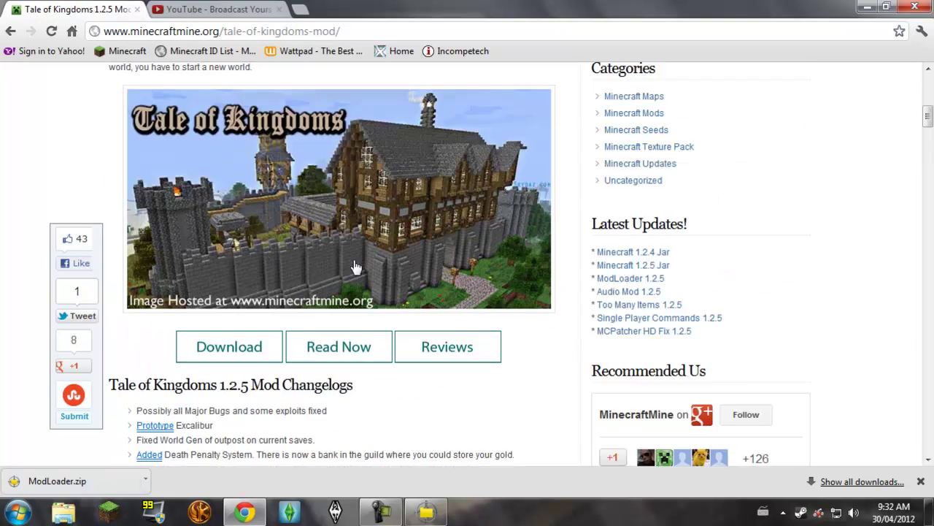
pyautogui.scroll(-2, 788, 131)
pyautogui.scroll(3, 825, 157)
pyautogui.scroll(-4, 930, 128)
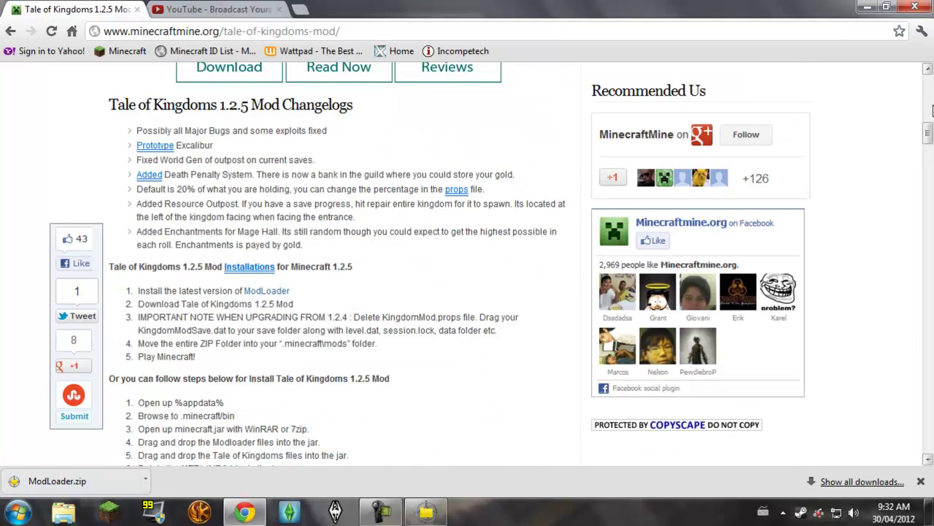
pyautogui.scroll(10, 931, 128)
pyautogui.moveTo(383, 35); pyautogui.dragTo(105, 50)
pyautogui.moveTo(929, 88); pyautogui.dragTo(929, 145)
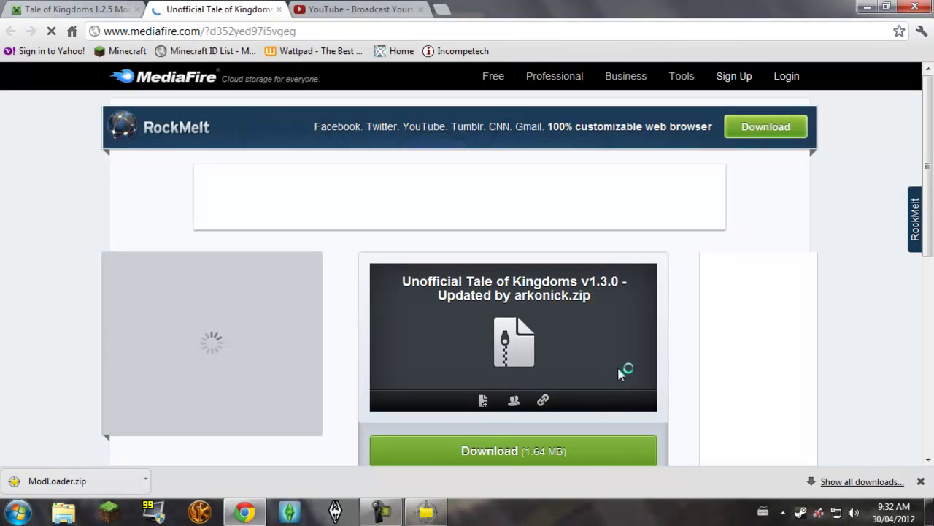
# - Download the Unofficial Tale of Kingdoms v1.3.0 zip from MediaFire, dismissing the popup ad
pyautogui.click(587, 452)
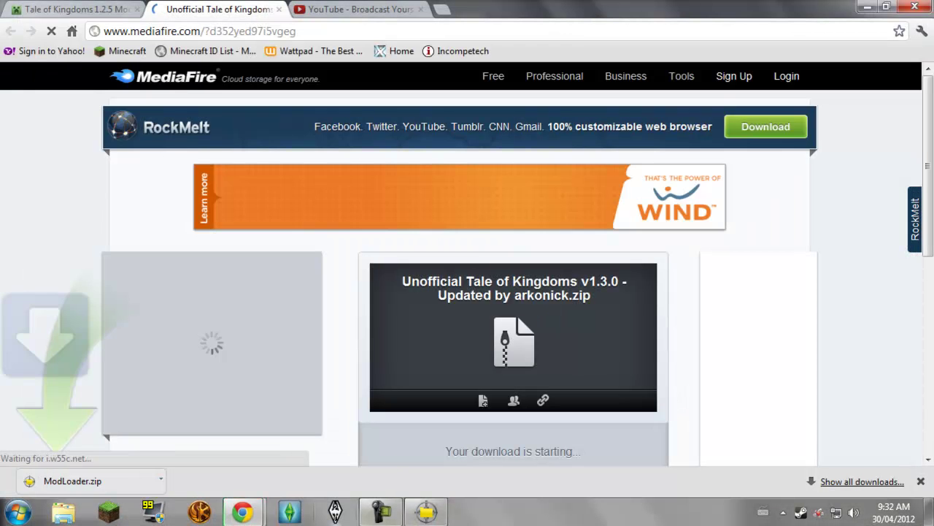
pyautogui.moveTo(245, 509)
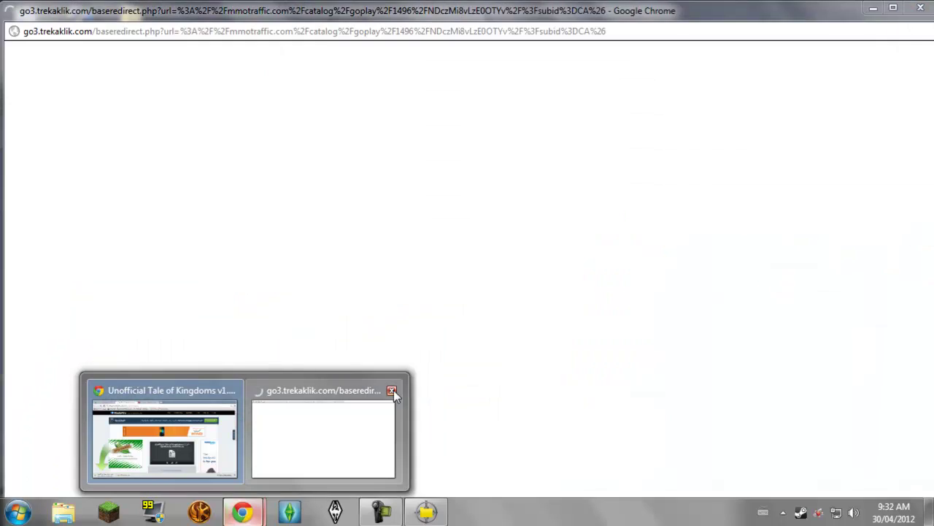
pyautogui.click(392, 391)
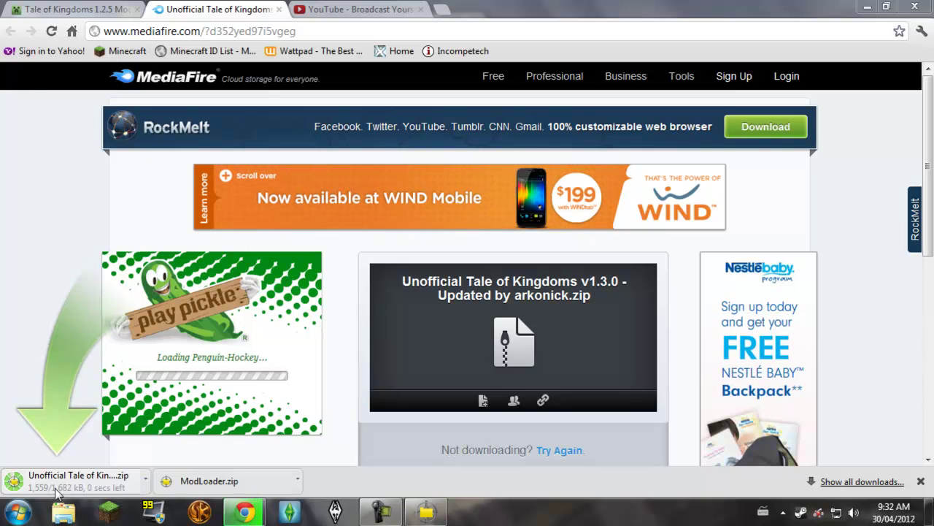
pyautogui.click(145, 486)
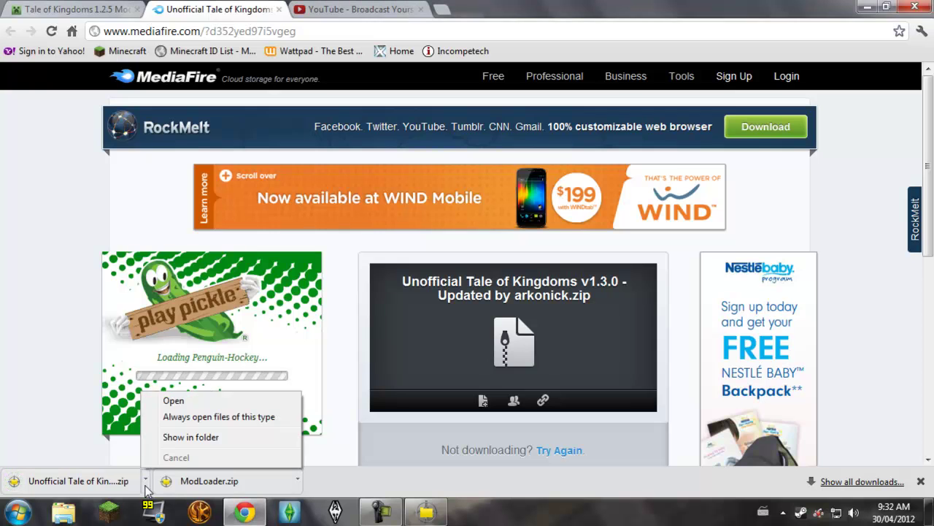
# - Show the downloaded zip in the Downloads folder and close the finished download tab
pyautogui.click(196, 438)
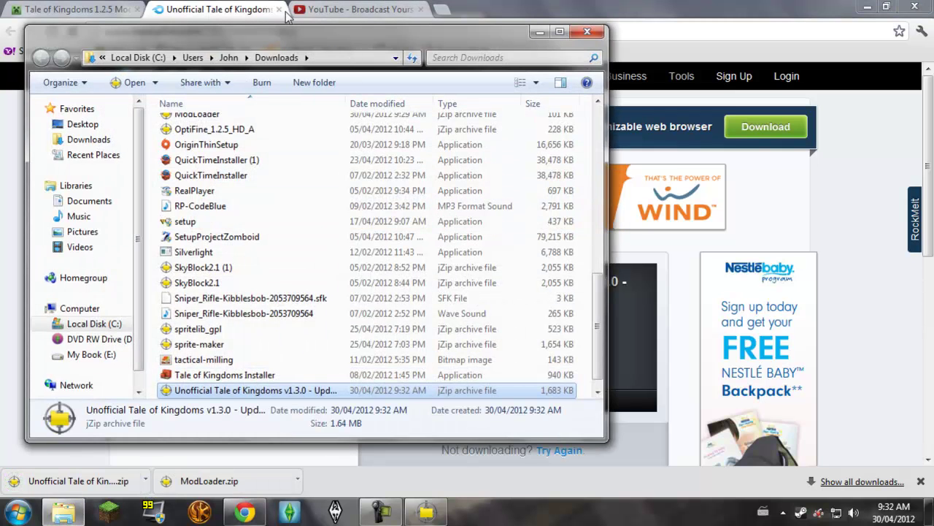
pyautogui.click(278, 9)
pyautogui.click(245, 511)
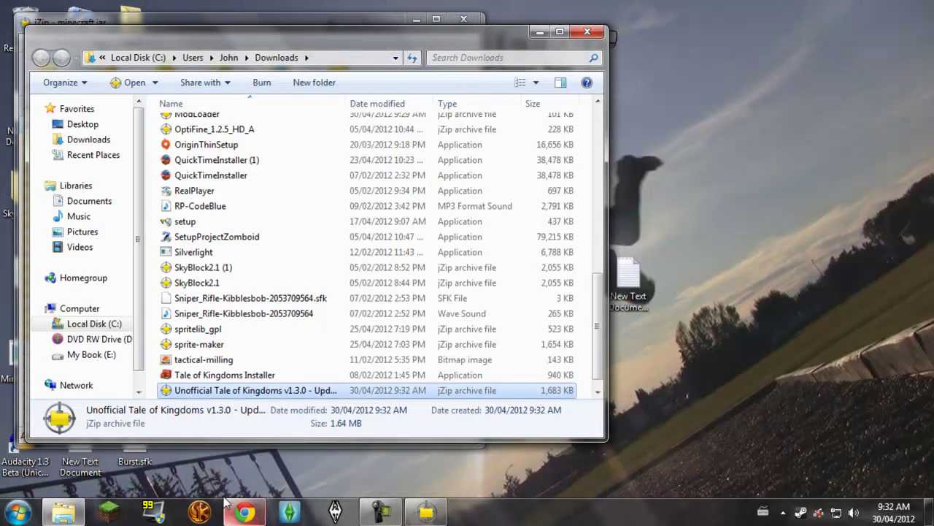
pyautogui.click(245, 511)
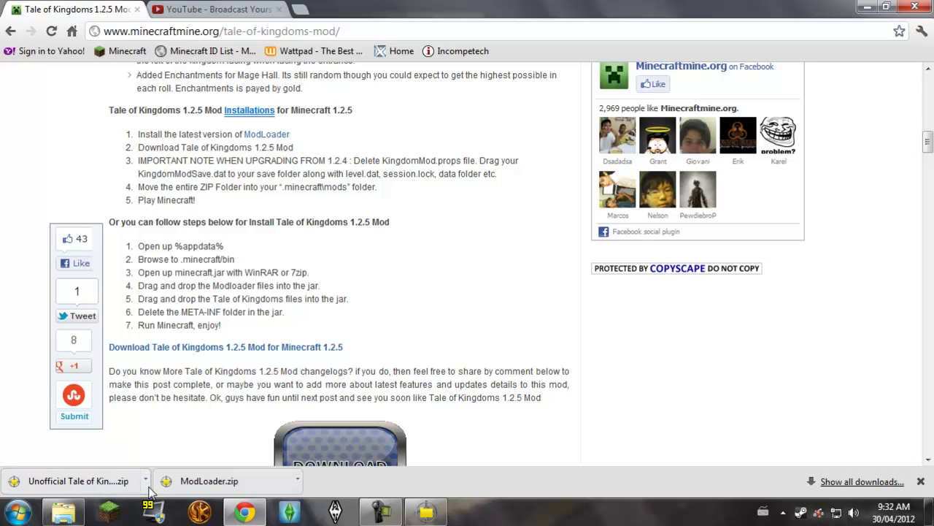
pyautogui.click(64, 511)
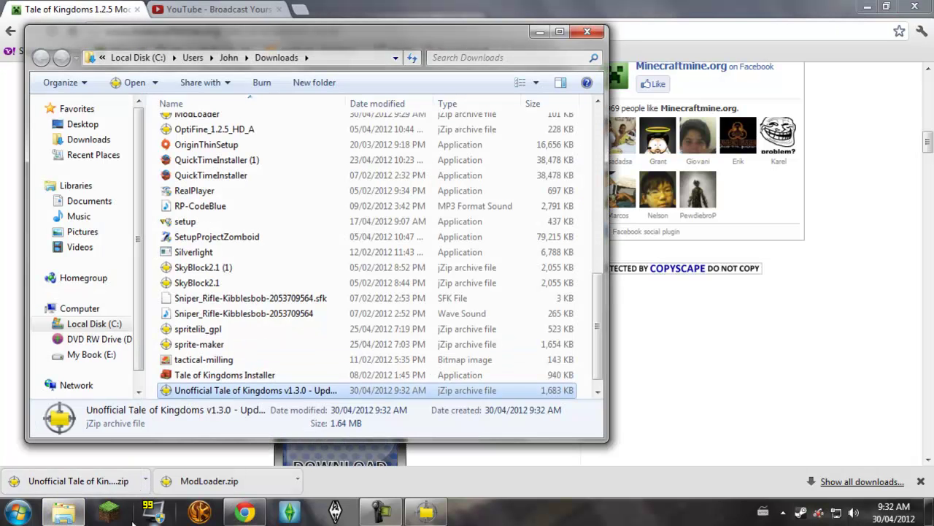
pyautogui.moveTo(467, 31); pyautogui.dragTo(727, 32)
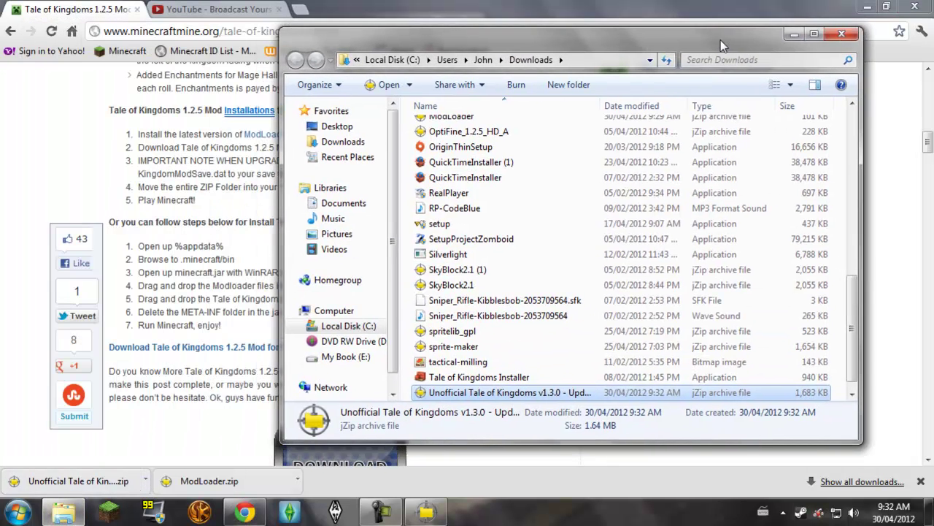
# - Open the Tale of Kingdoms zip as an archive in jZip and close the Downloads window
pyautogui.rightClick(515, 392)
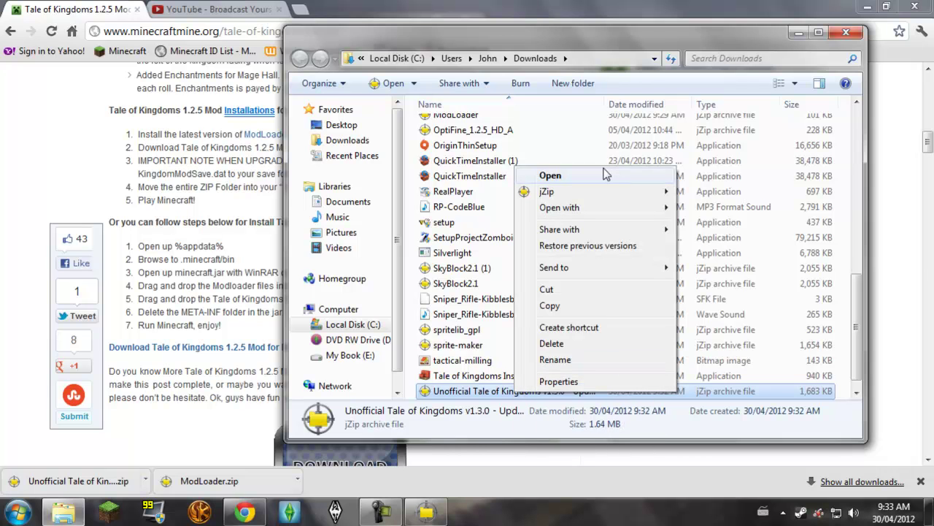
pyautogui.moveTo(599, 196)
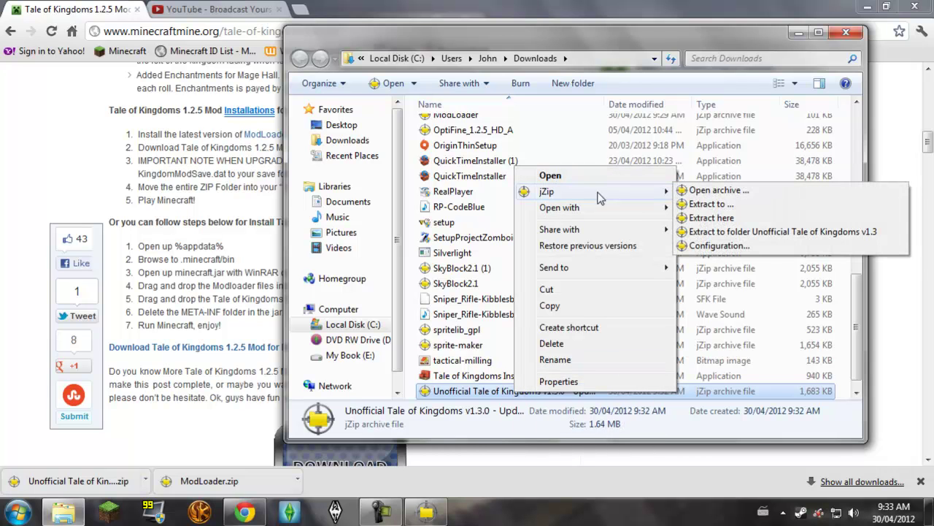
pyautogui.click(742, 193)
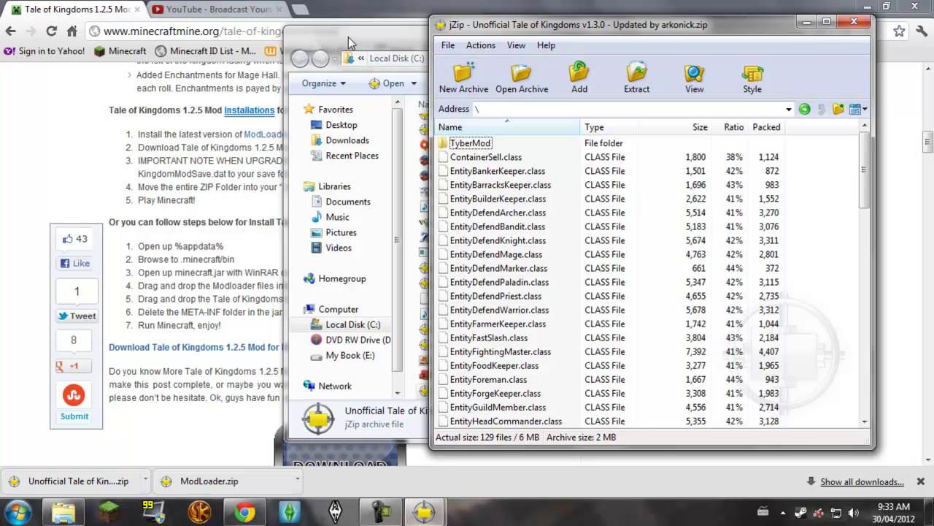
pyautogui.click(819, 19)
pyautogui.click(836, 34)
pyautogui.moveTo(691, 29); pyautogui.dragTo(754, 17)
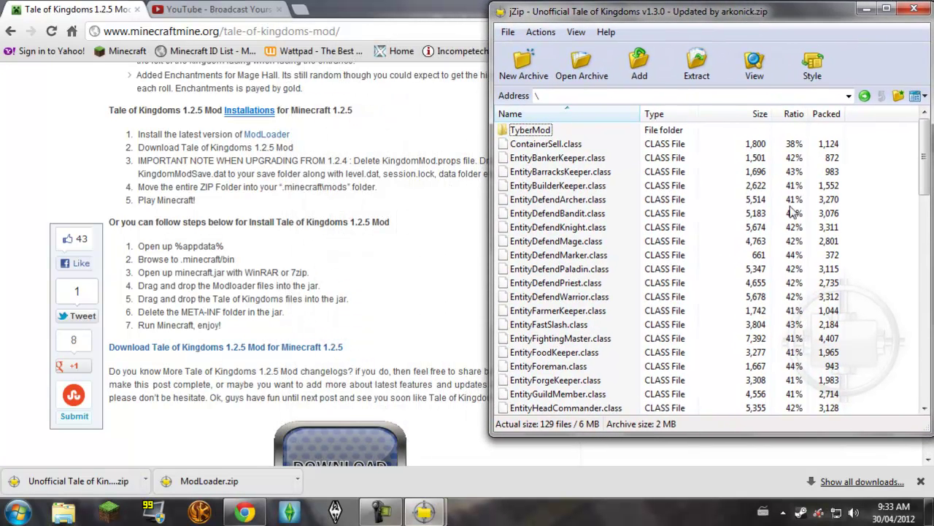
# - Close the minecraft.jar archive window in jZip
pyautogui.click(423, 511)
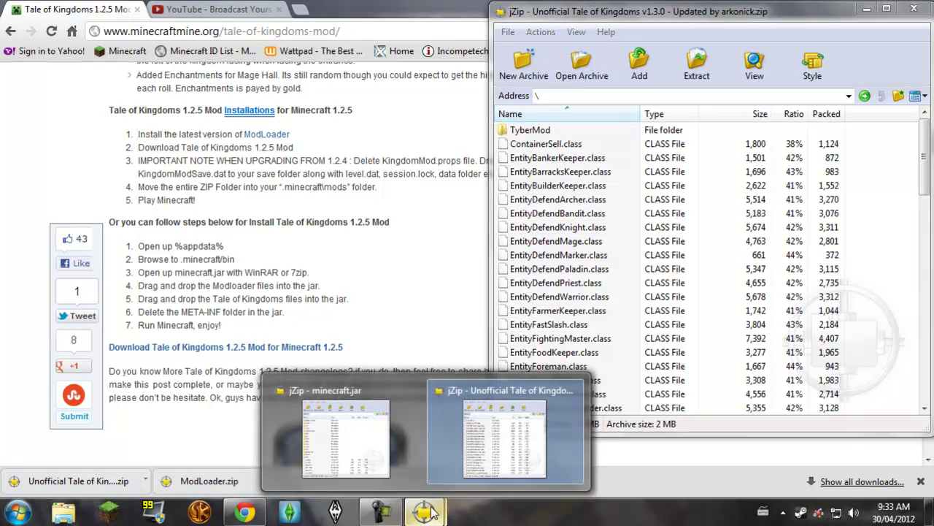
pyautogui.click(376, 440)
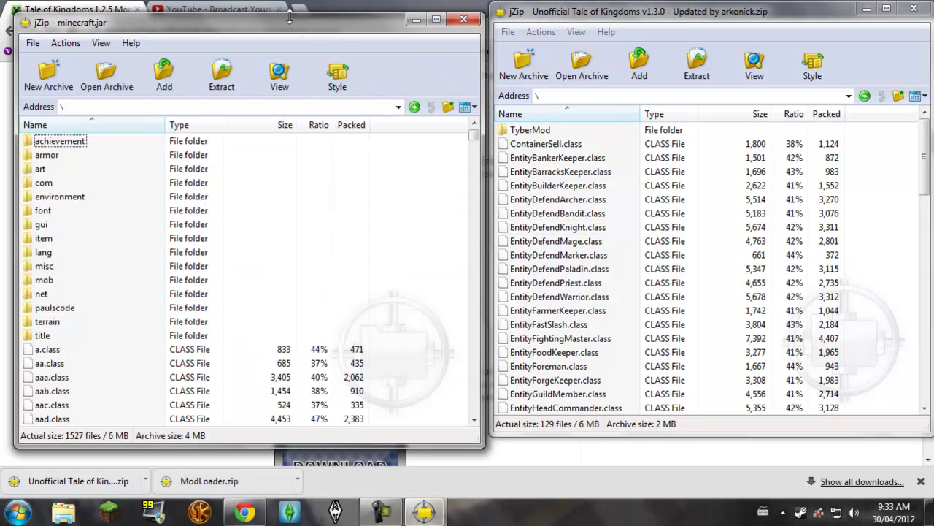
pyautogui.moveTo(289, 18); pyautogui.dragTo(287, 8)
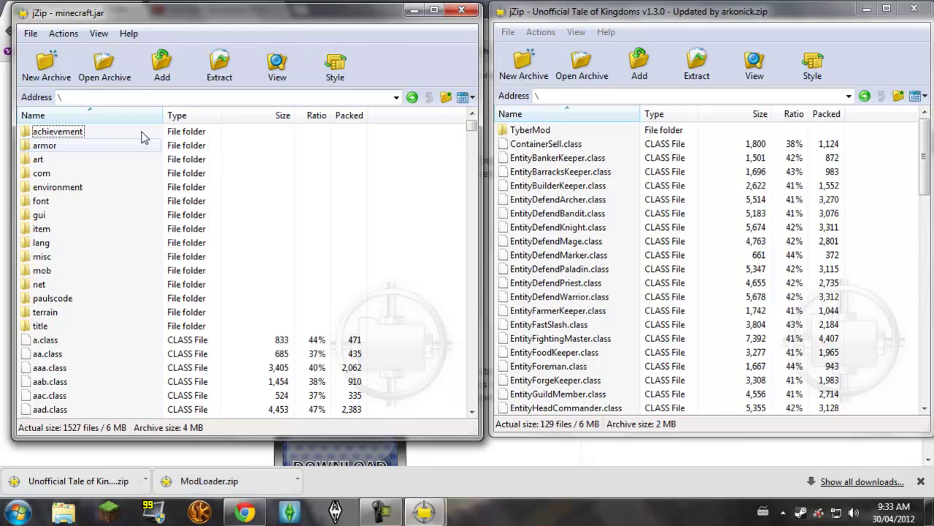
pyautogui.click(465, 13)
# - Open the .minecraft folder in AppData\Roaming via Run with %appdata%
pyautogui.click(17, 511)
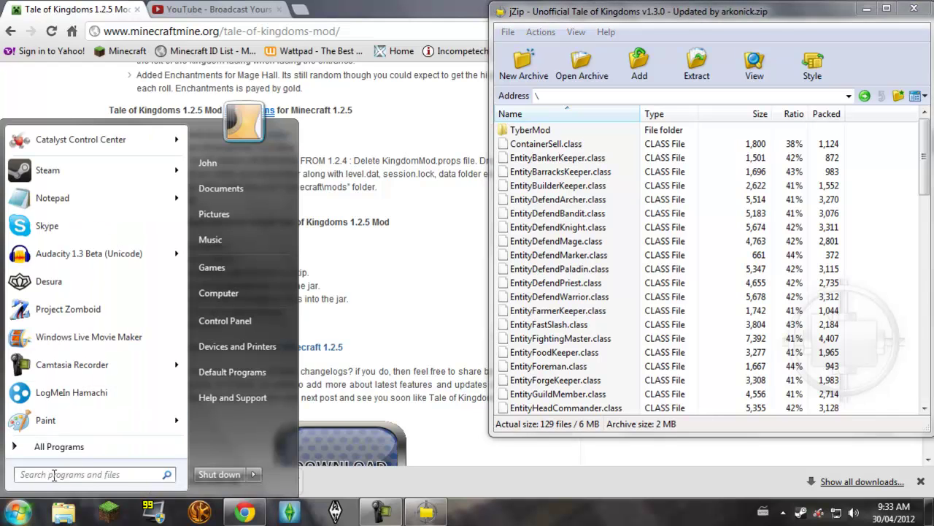
pyautogui.write('run')
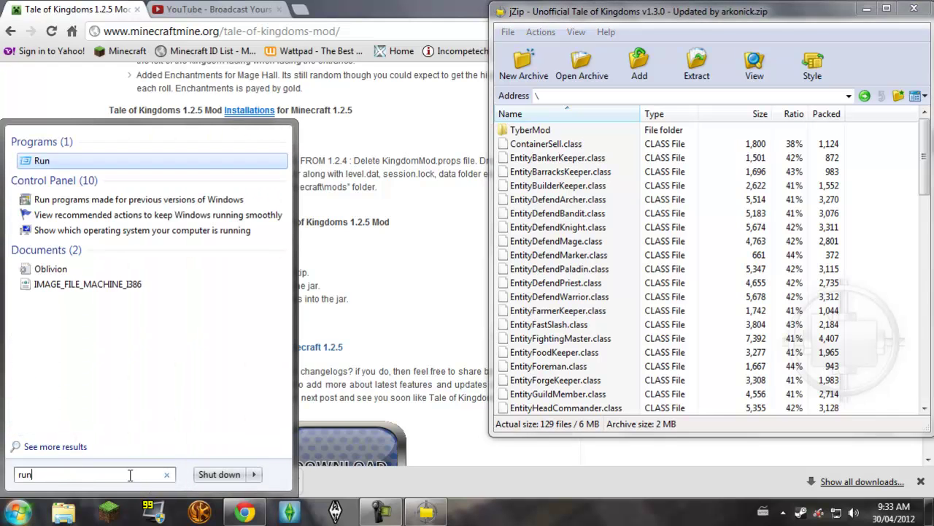
pyautogui.click(41, 161)
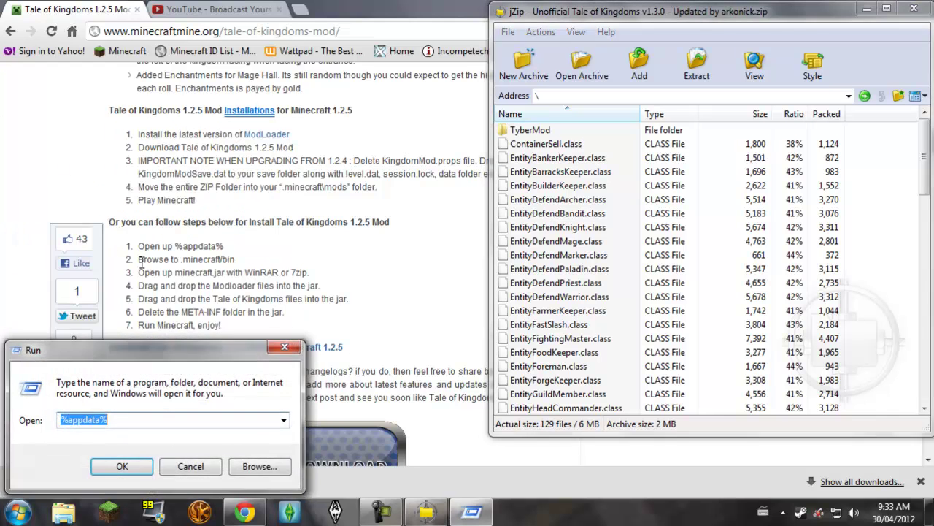
pyautogui.click(123, 465)
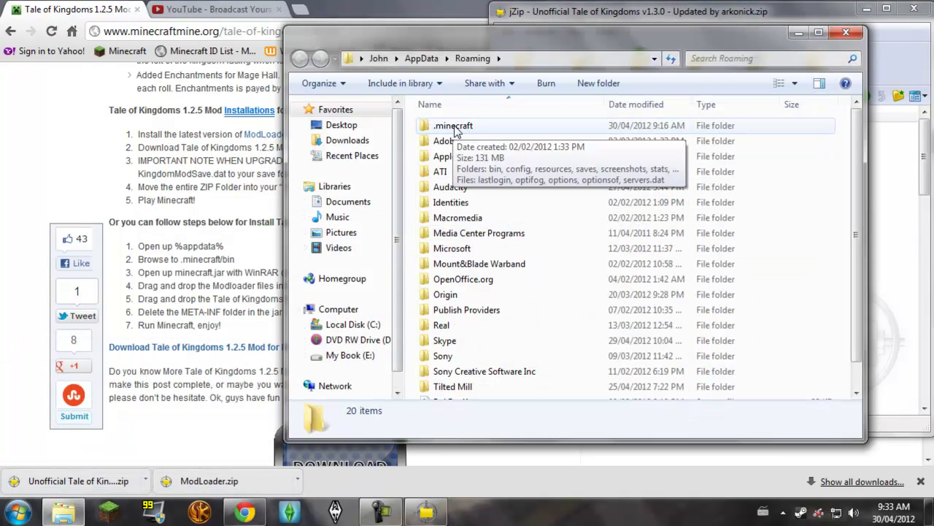
pyautogui.doubleClick(454, 128)
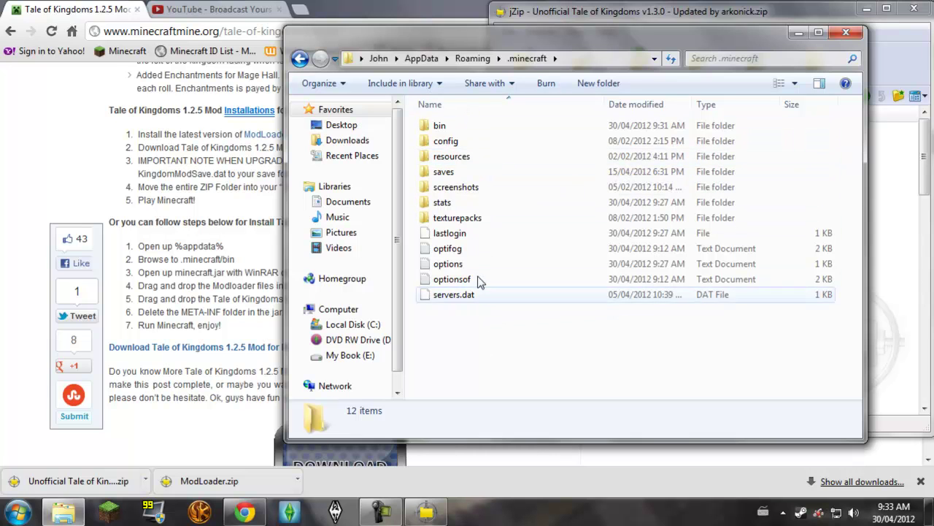
# - Create a new folder named mods inside .minecraft
pyautogui.rightClick(475, 334)
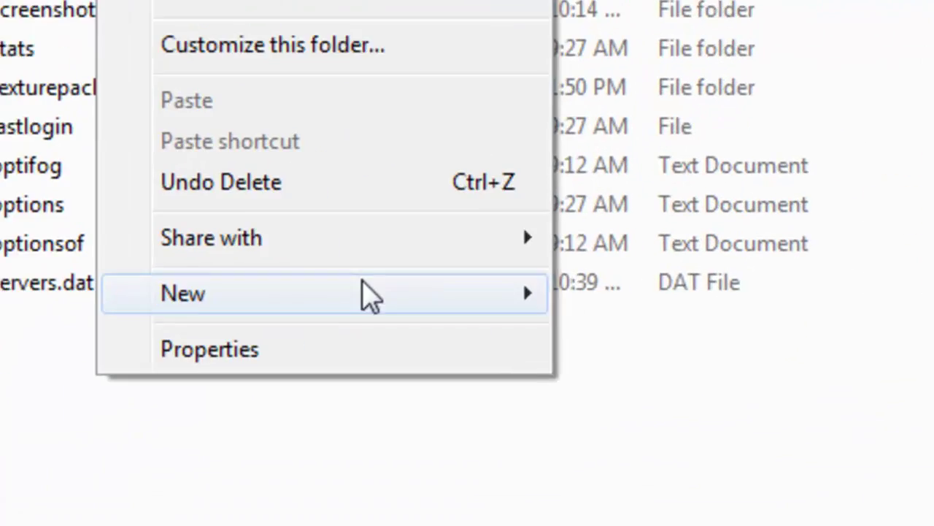
pyautogui.moveTo(584, 298)
pyautogui.click(729, 406)
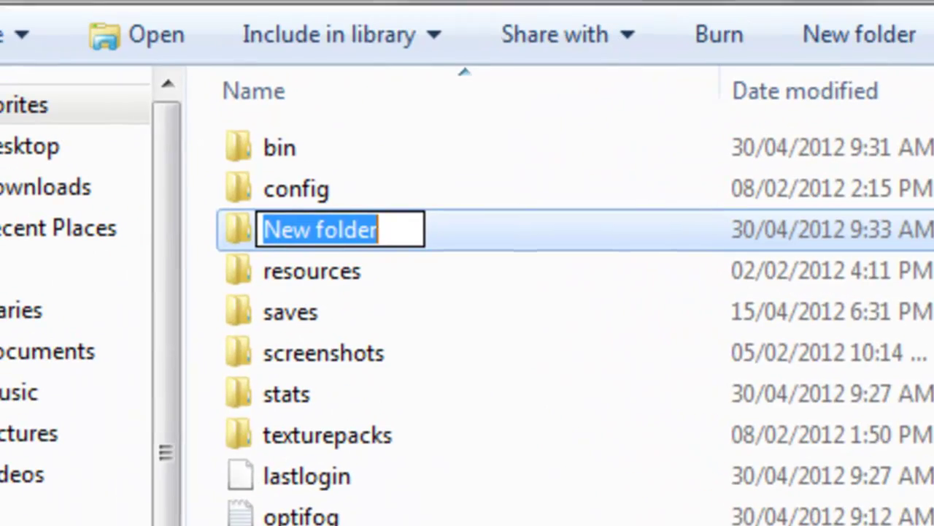
pyautogui.write('mods')
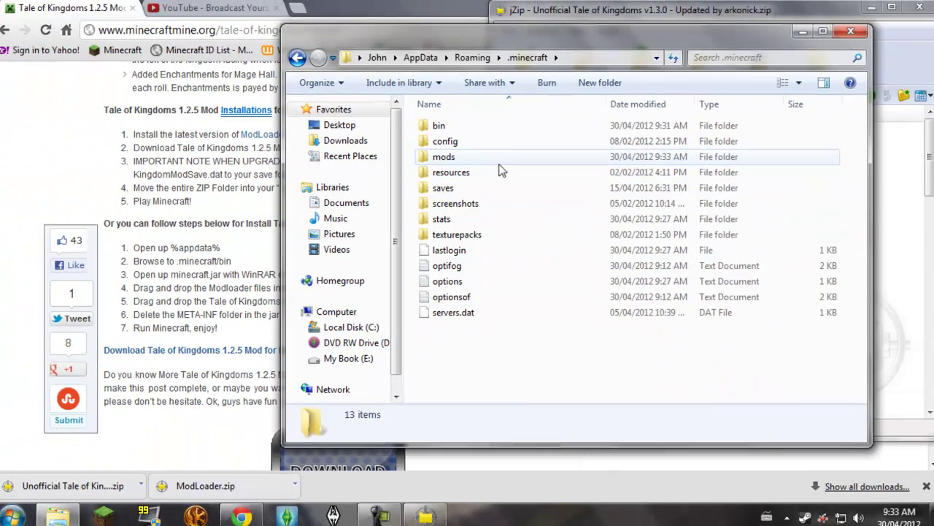
pyautogui.press('Return')
pyautogui.moveTo(684, 39); pyautogui.dragTo(449, 45)
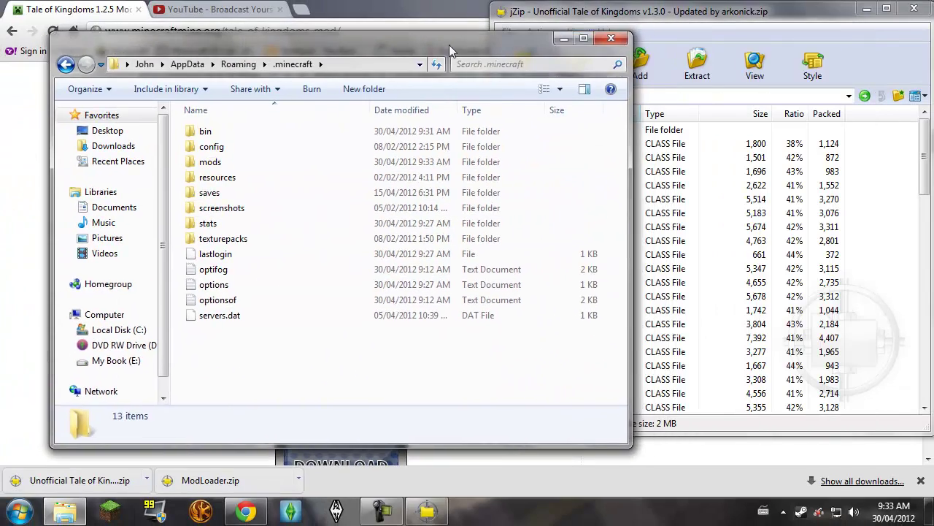
# - Close the jZip mod archive and show the downloaded zip in its Downloads folder
pyautogui.click(756, 25)
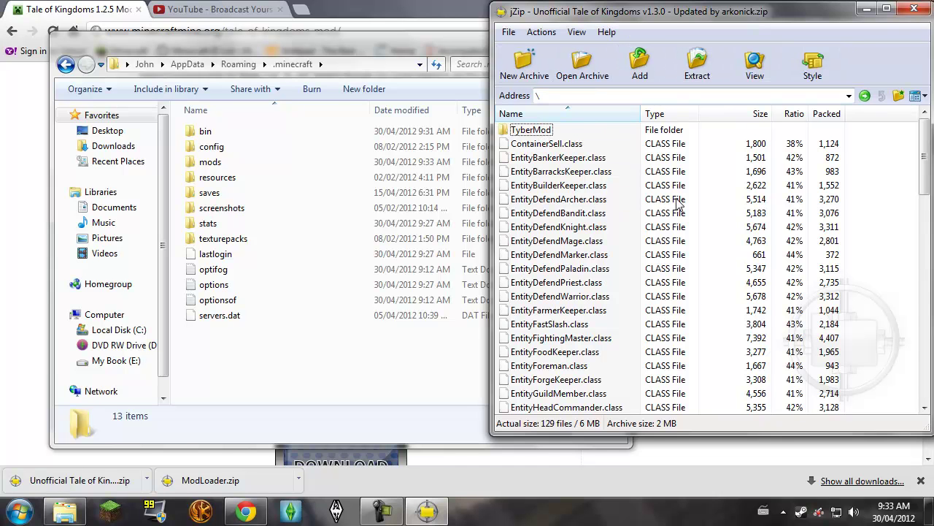
pyautogui.scroll(-9, 686, 272)
pyautogui.scroll(9, 690, 273)
pyautogui.click(914, 9)
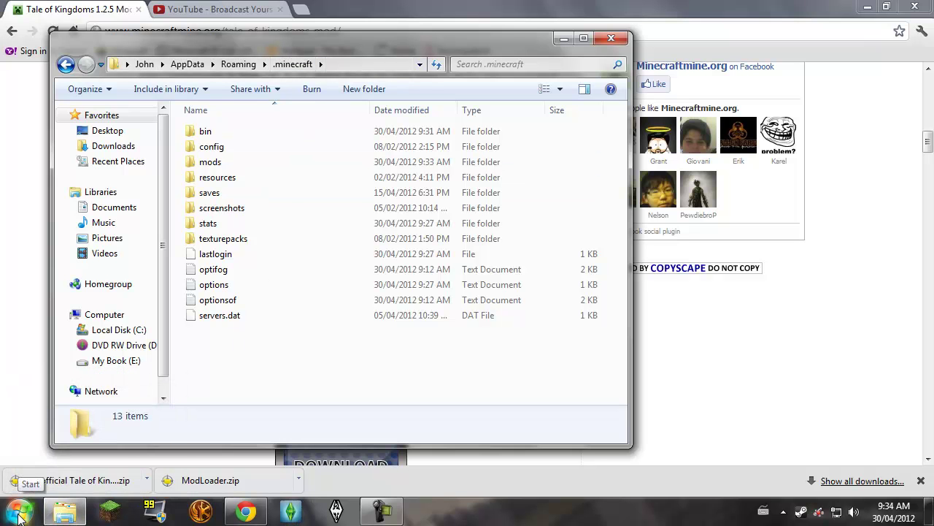
pyautogui.click(146, 480)
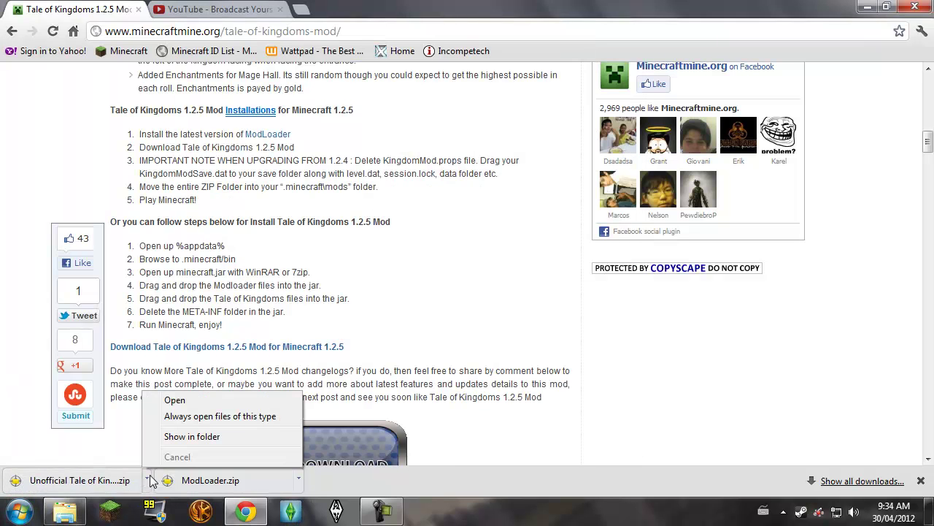
pyautogui.click(198, 442)
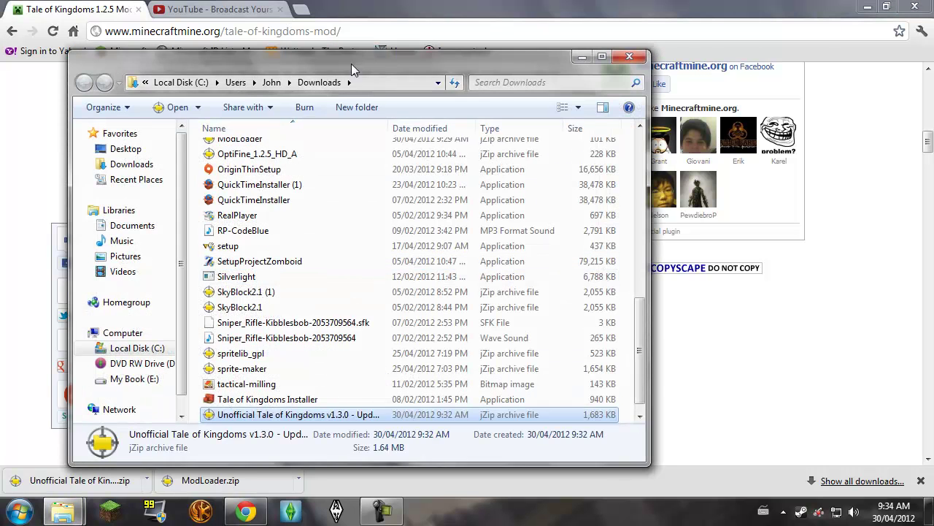
# - Arrange the .minecraft and Downloads windows side by side
pyautogui.moveTo(351, 63); pyautogui.dragTo(690, 66)
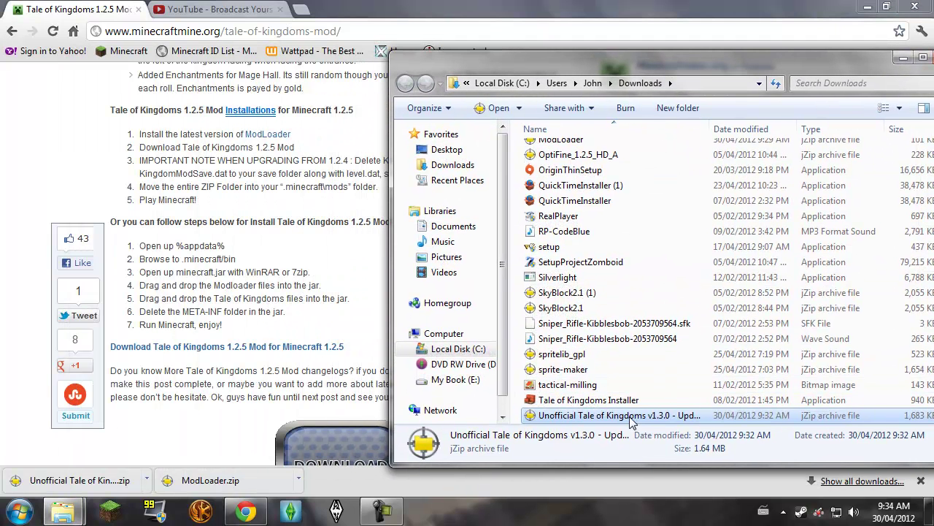
pyautogui.moveTo(80, 513)
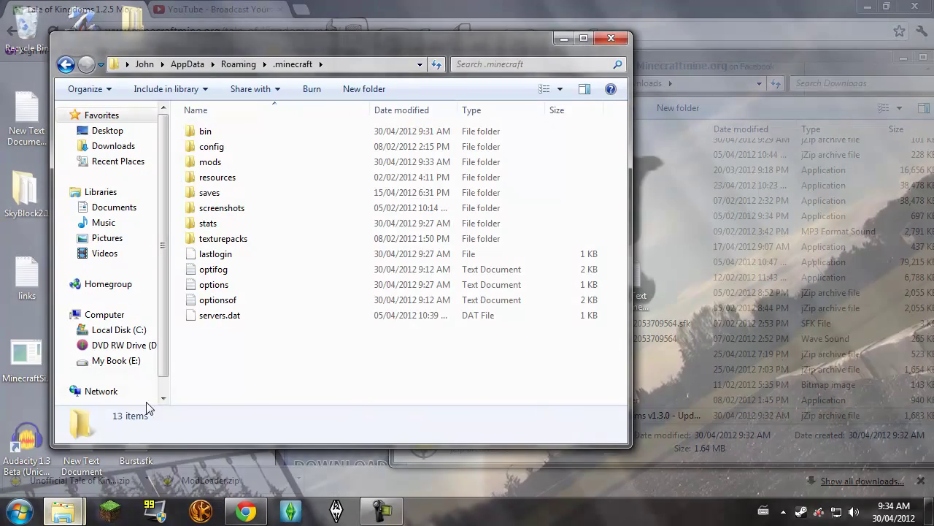
pyautogui.click(148, 409)
pyautogui.moveTo(456, 45); pyautogui.dragTo(358, 43)
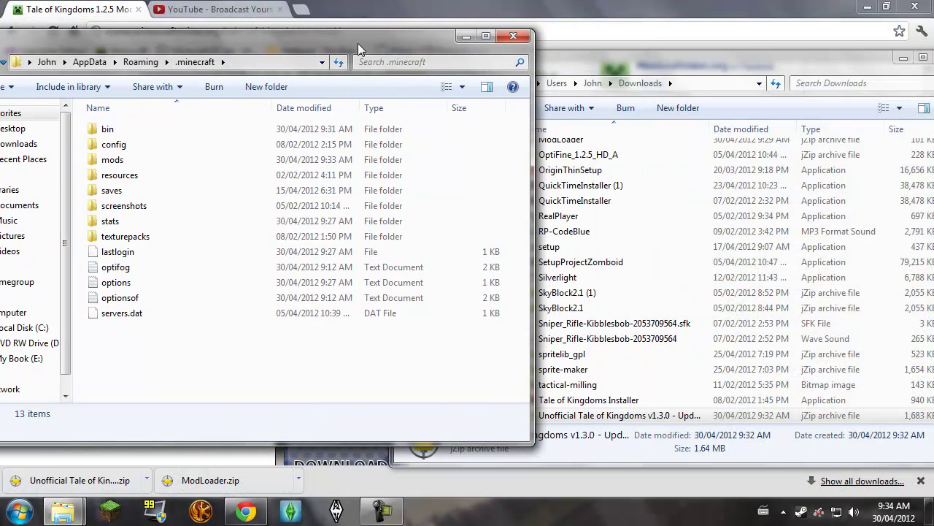
pyautogui.moveTo(531, 132); pyautogui.dragTo(395, 131)
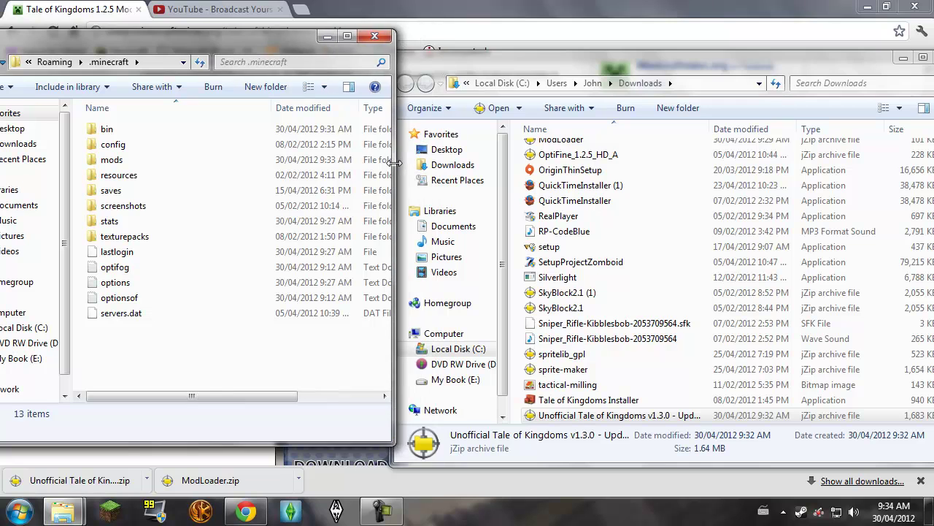
pyautogui.moveTo(490, 62)
pyautogui.mouseDown()
pyautogui.moveTo(490, 42)
pyautogui.moveTo(487, 51)
pyautogui.mouseUp()
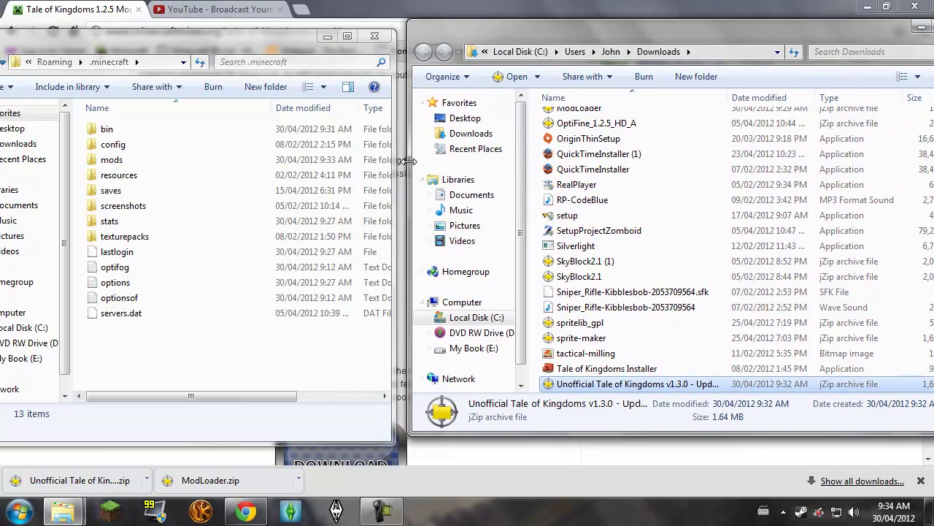
pyautogui.moveTo(408, 161); pyautogui.dragTo(497, 161)
pyautogui.moveTo(564, 38); pyautogui.dragTo(486, 35)
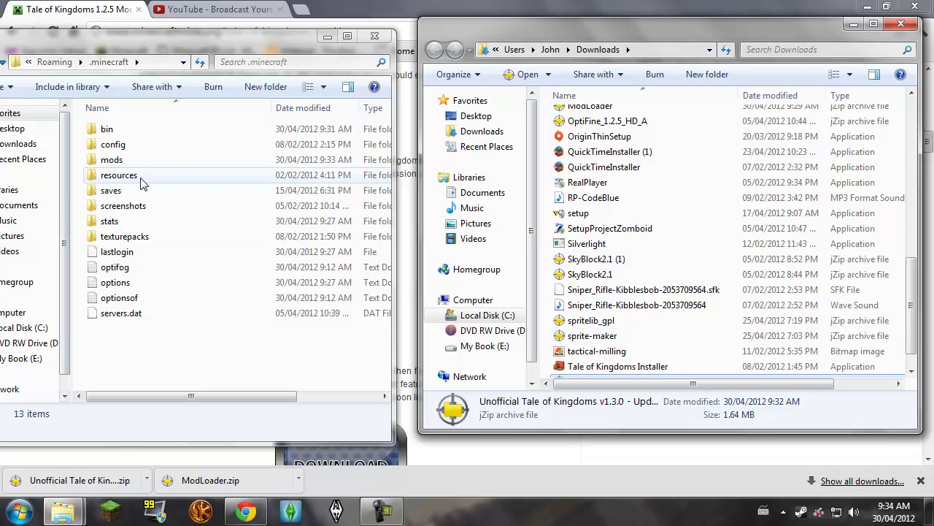
pyautogui.moveTo(153, 43); pyautogui.dragTo(178, 33)
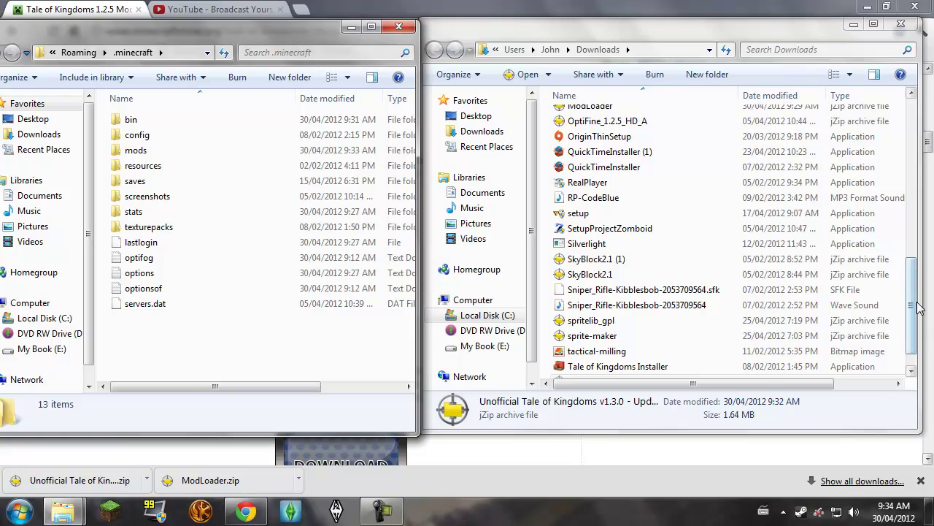
# - Move the Tale of Kingdoms zip from Downloads into the mods folder and close Downloads
pyautogui.click(724, 376)
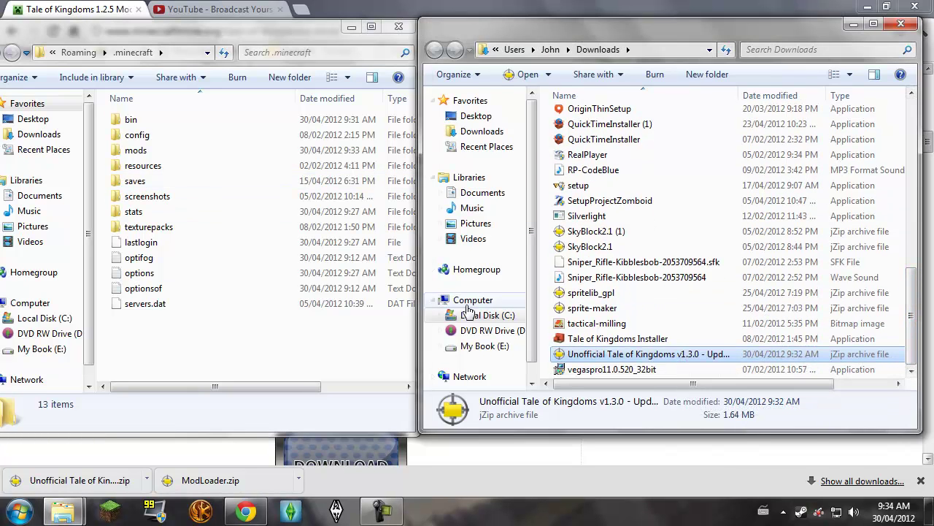
pyautogui.click(177, 155)
pyautogui.doubleClick(178, 154)
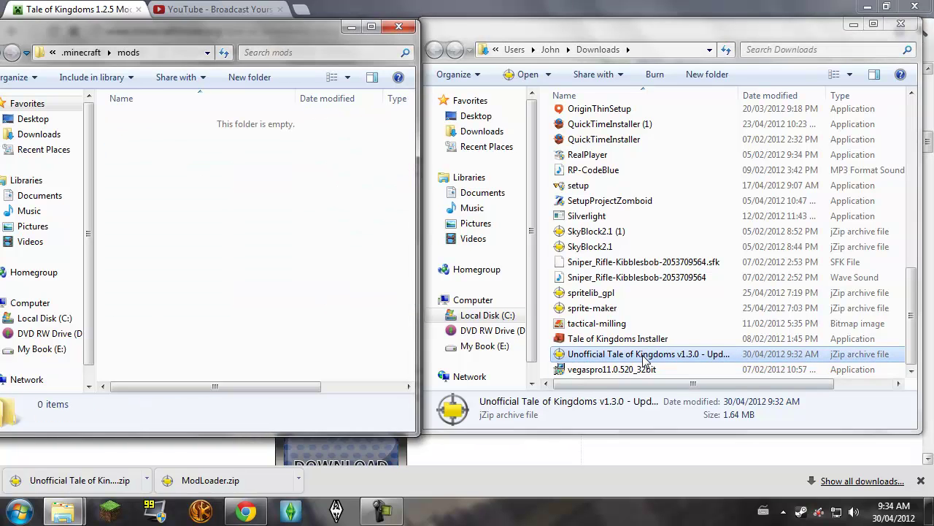
pyautogui.moveTo(649, 354); pyautogui.dragTo(613, 306)
pyautogui.moveTo(591, 356); pyautogui.dragTo(338, 280)
pyautogui.moveTo(278, 28); pyautogui.dragTo(322, 32)
pyautogui.click(900, 25)
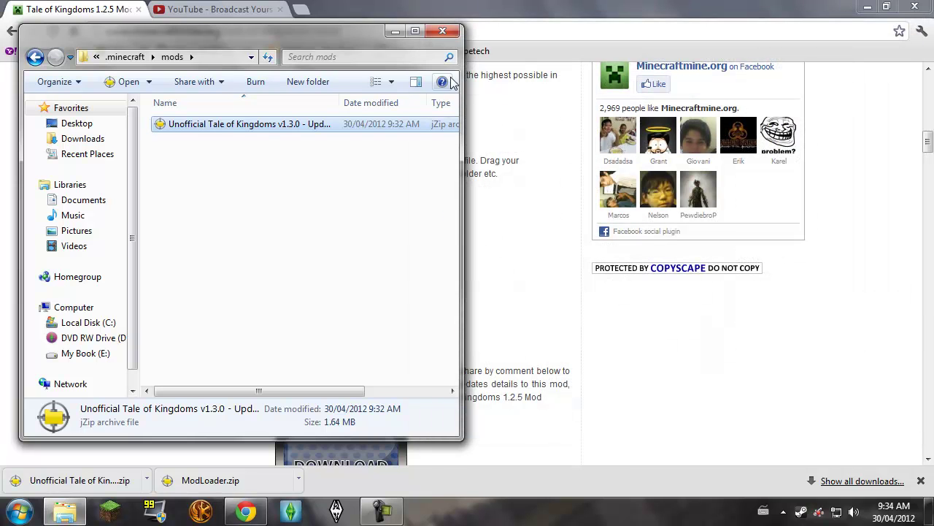
# - Close the mods folder, log in through the Minecraft Launcher and create a new singleplayer world
pyautogui.click(443, 32)
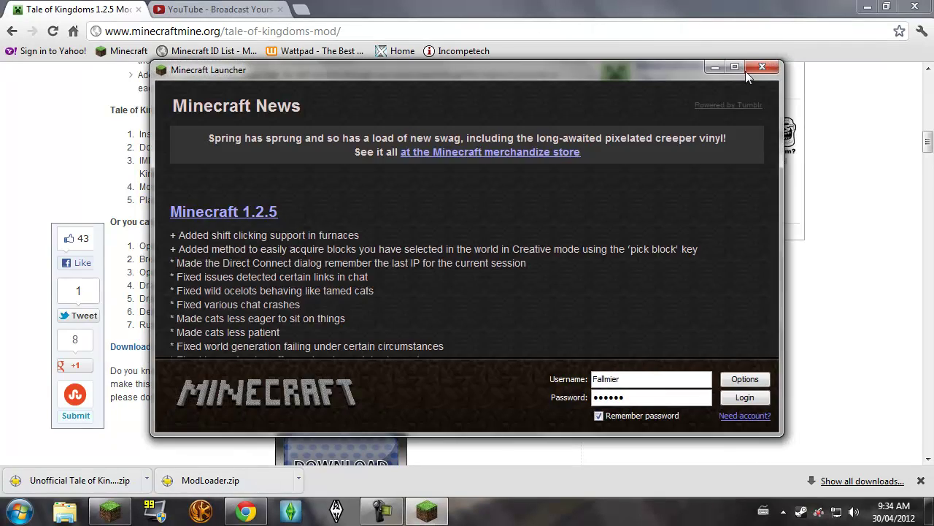
pyautogui.click(745, 71)
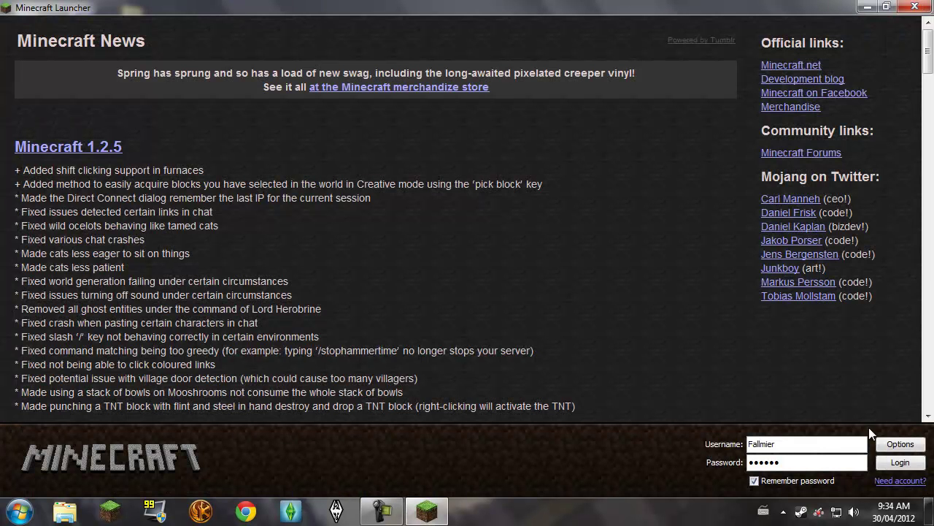
pyautogui.click(901, 464)
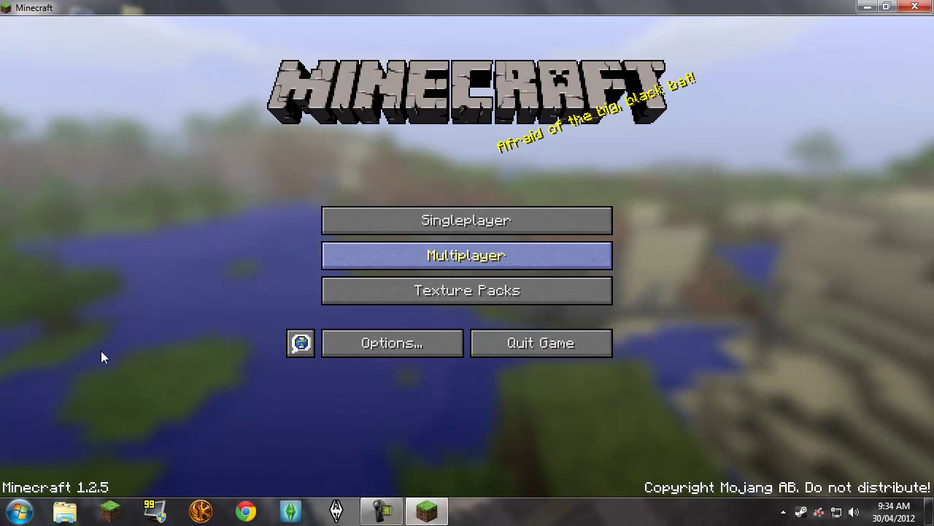
pyautogui.click(443, 220)
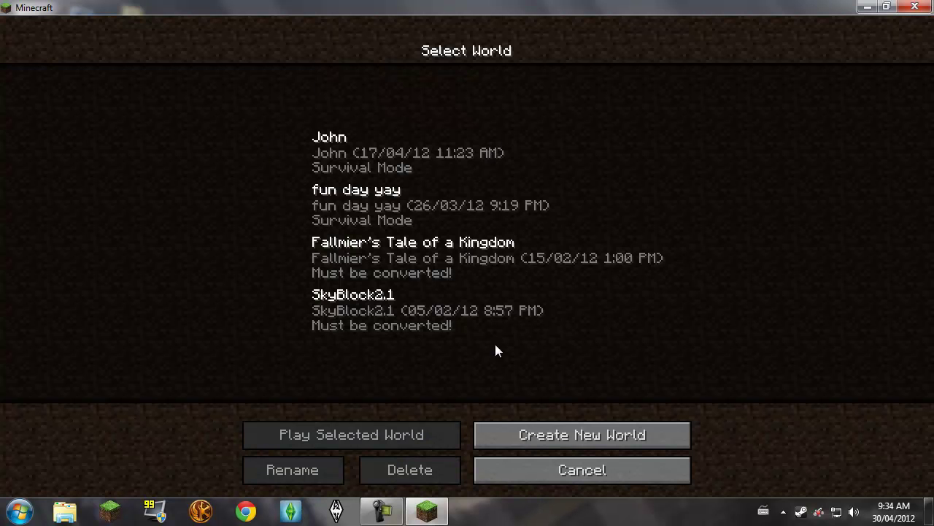
pyautogui.click(582, 434)
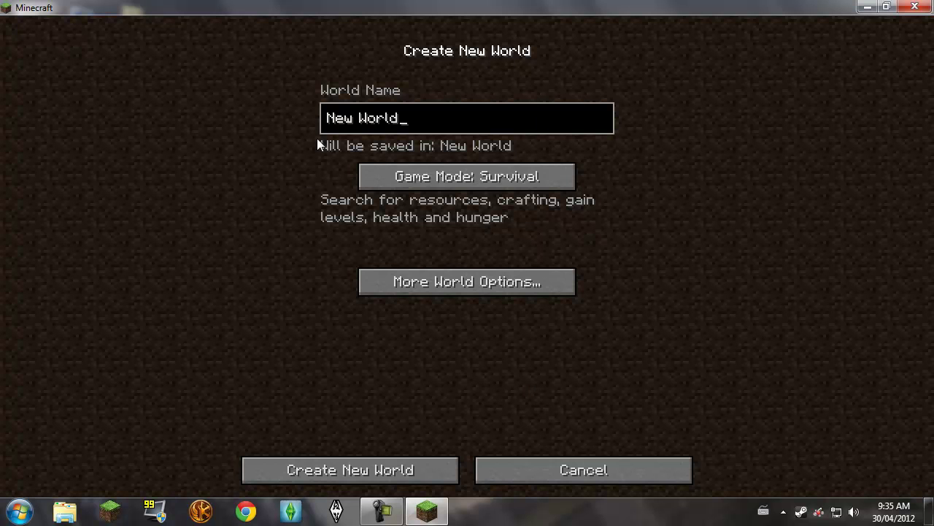
pyautogui.click(367, 462)
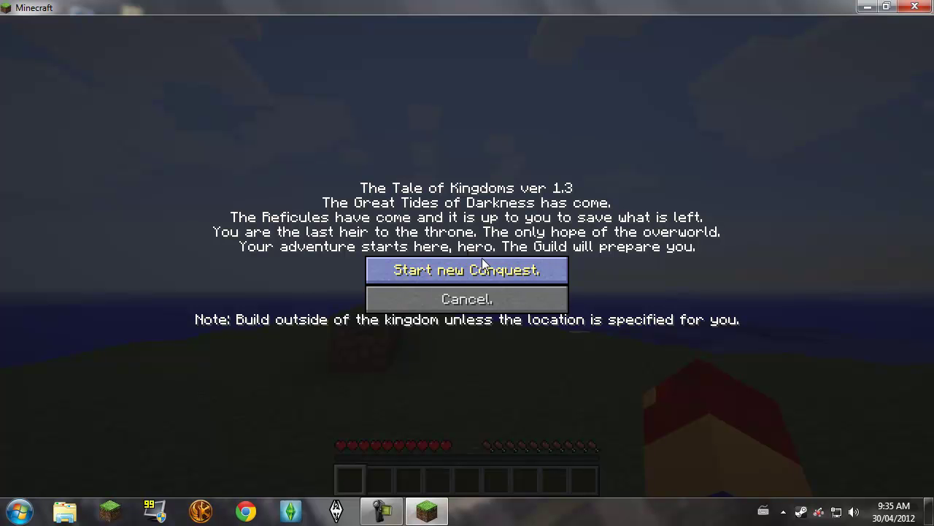
# - Start a new Tale of Kingdoms conquest, walk around the guild castle, then bring up the game menu
pyautogui.click(482, 267)
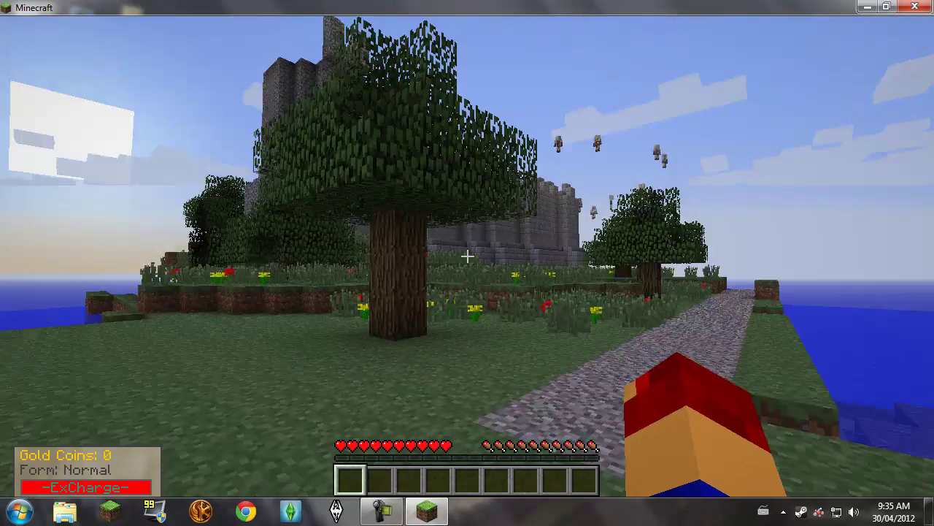
pyautogui.press('w')
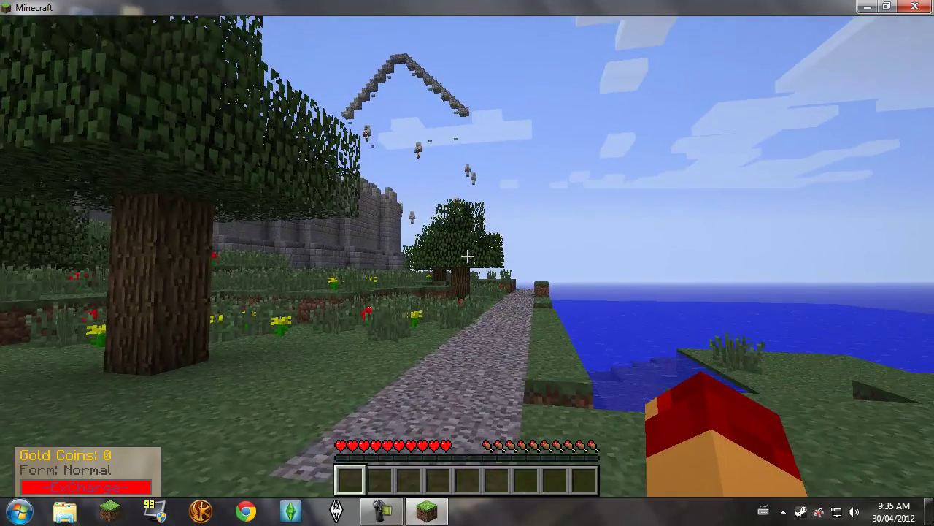
pyautogui.press('w')
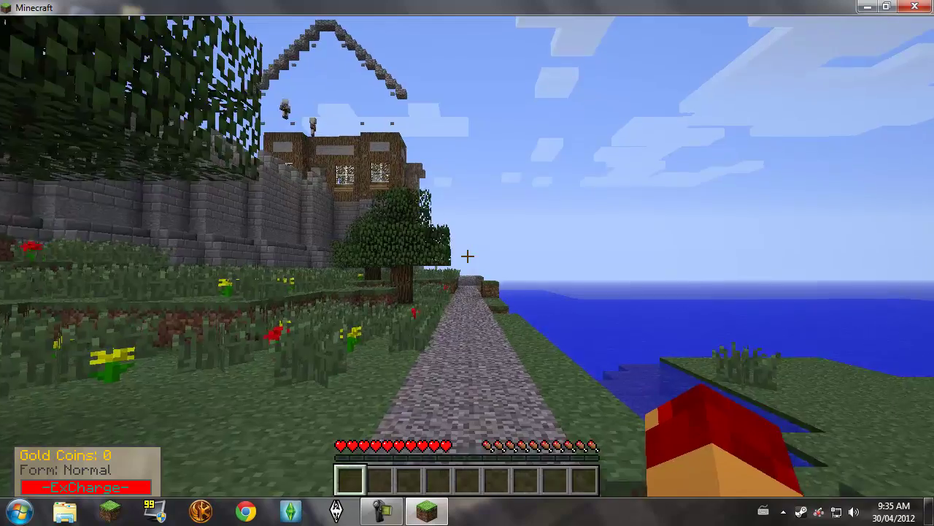
pyautogui.press('w')
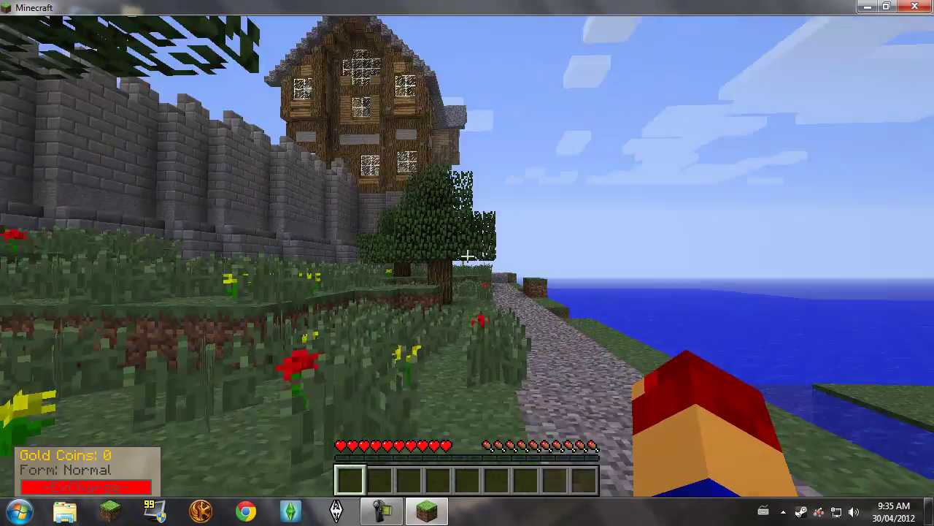
pyautogui.press('w')
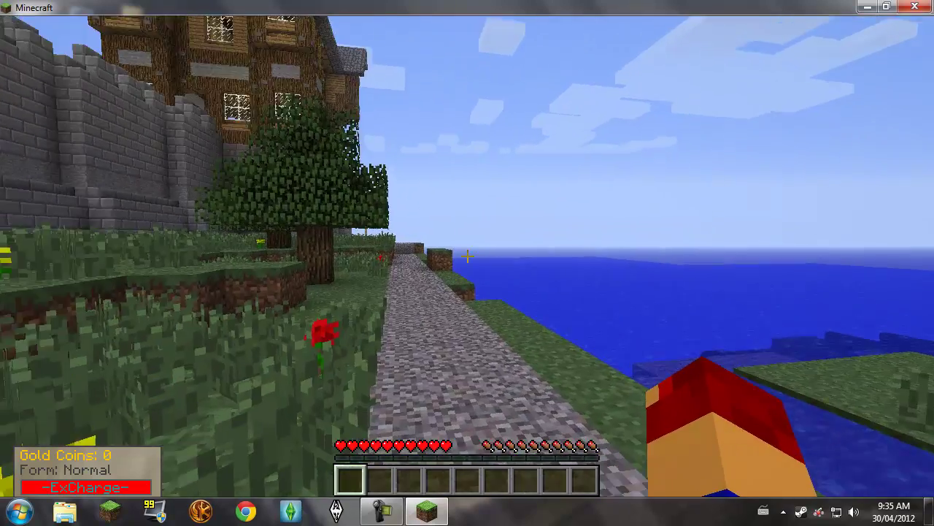
pyautogui.press('w')
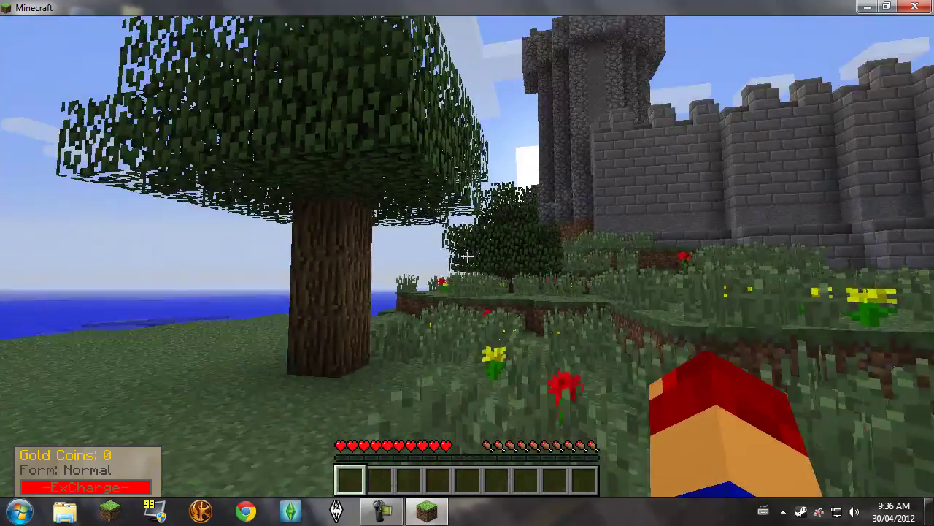
pyautogui.press('w')
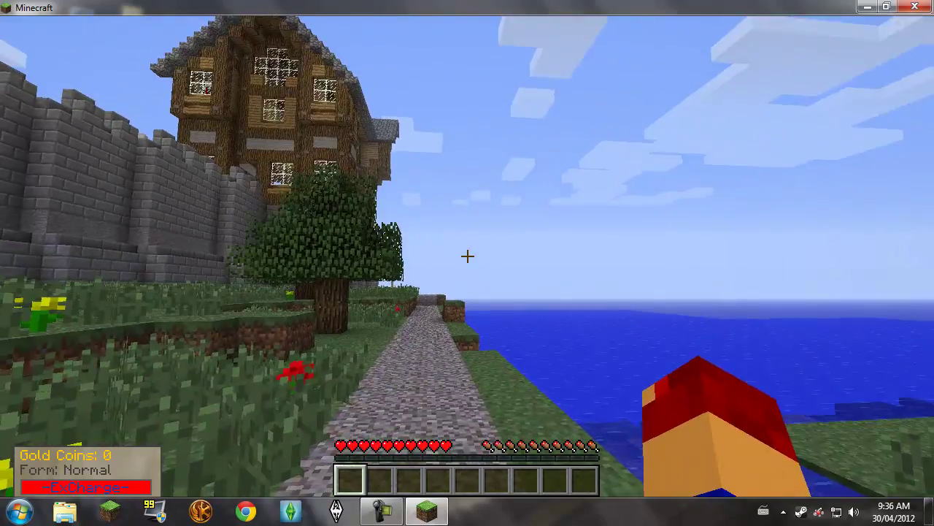
pyautogui.press('w')
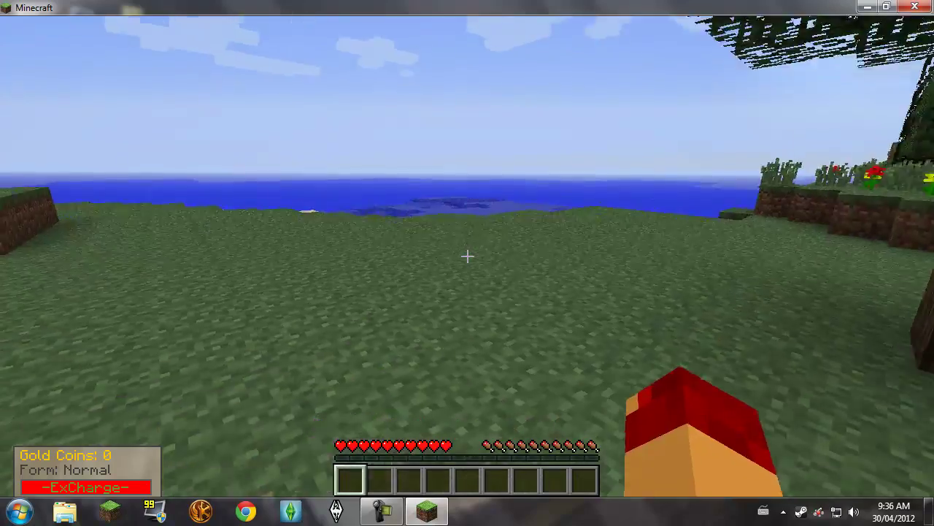
pyautogui.press('w')
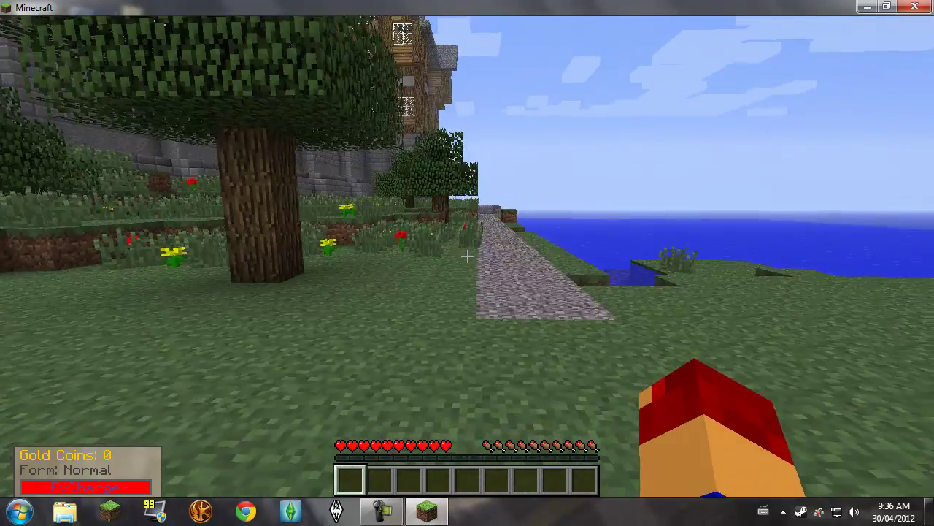
pyautogui.press('w')
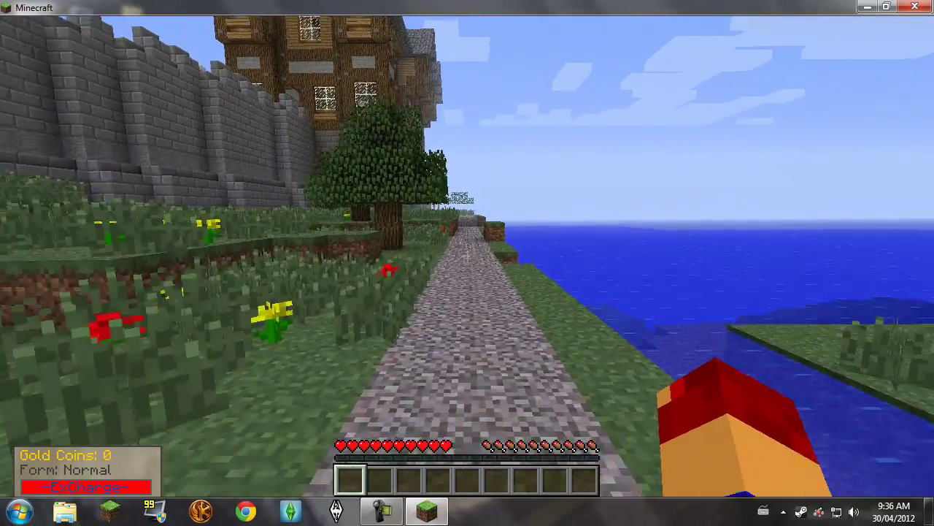
pyautogui.press('w')
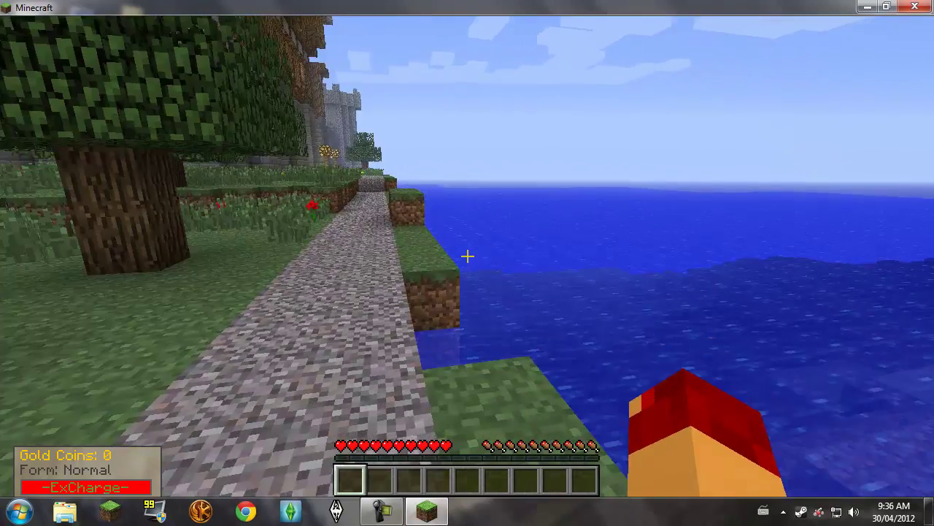
pyautogui.press('w')
pyautogui.press('w')
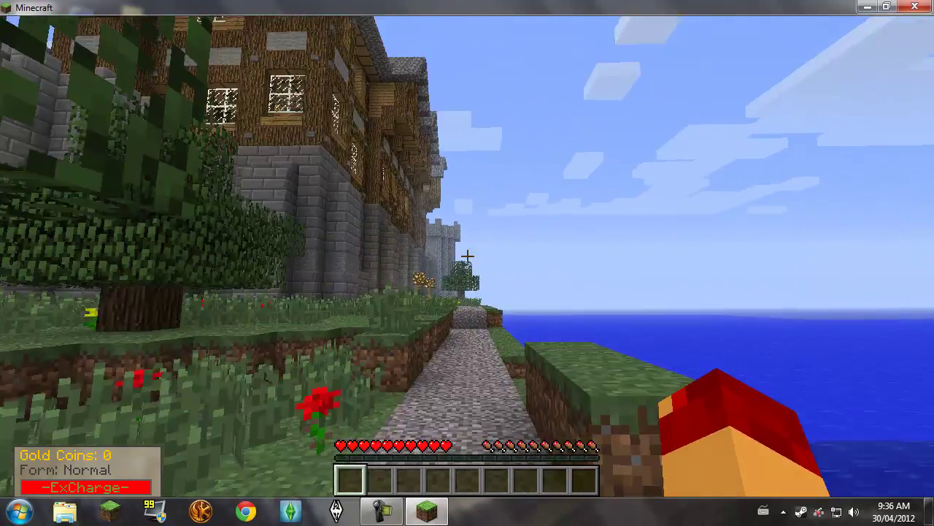
pyautogui.press('w')
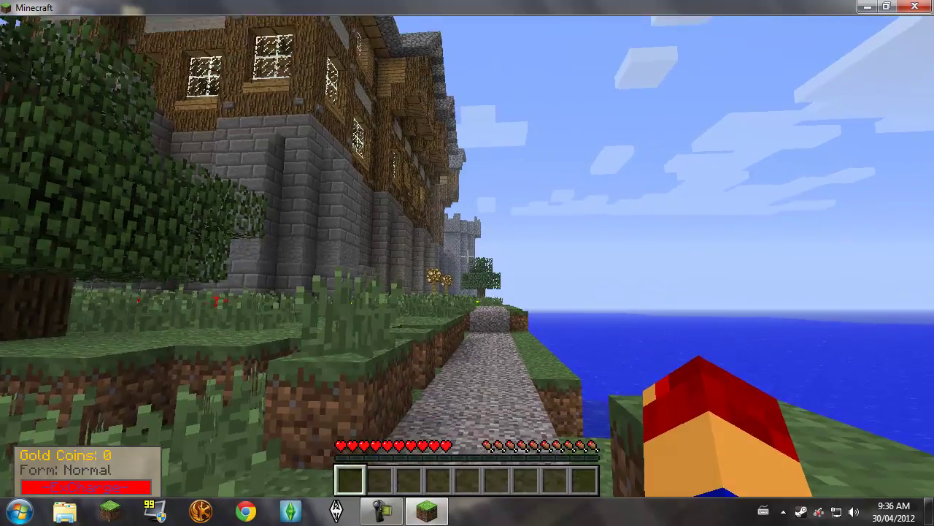
pyautogui.press('Escape')
# - Save and quit to title, then close Minecraft with Alt+F4
pyautogui.click(448, 310)
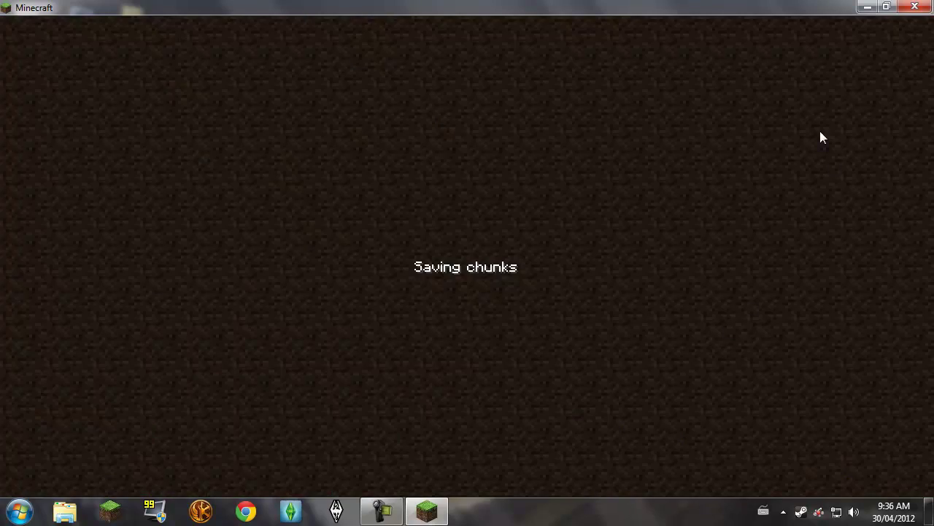
pyautogui.hotkey('alt', 'F4')
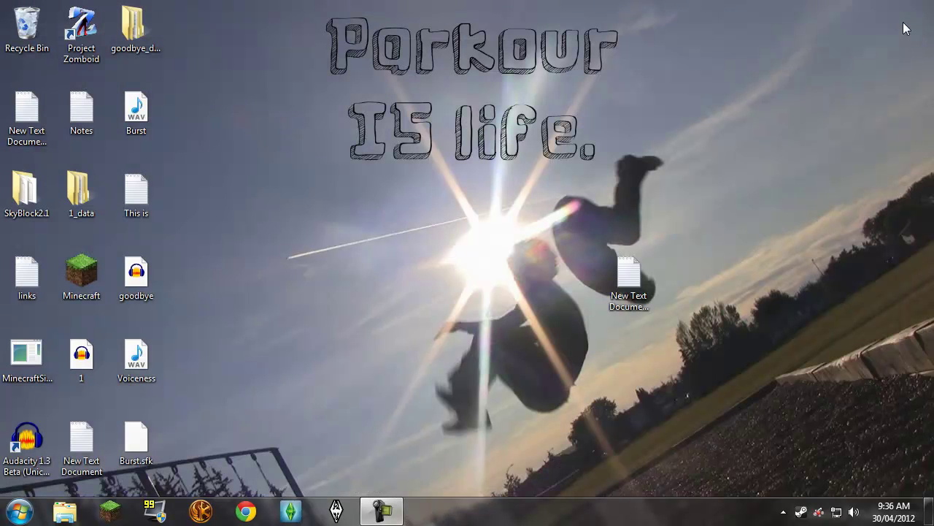